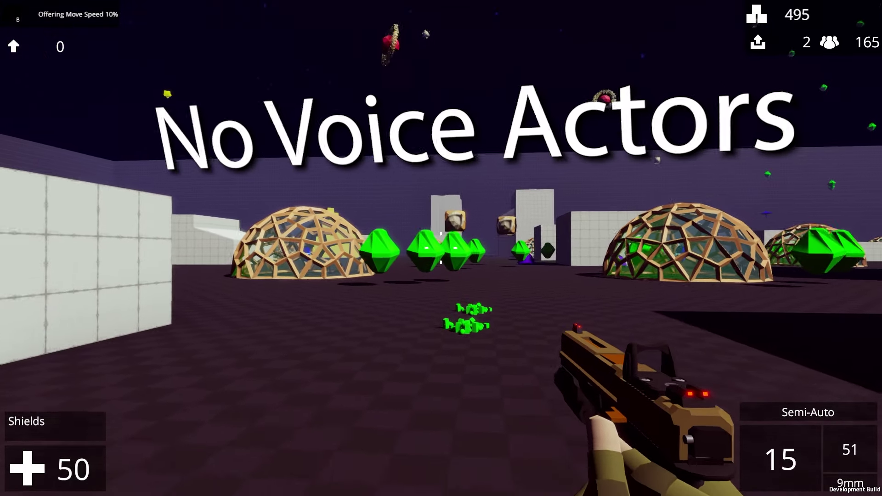
pyautogui.click(441, 248)
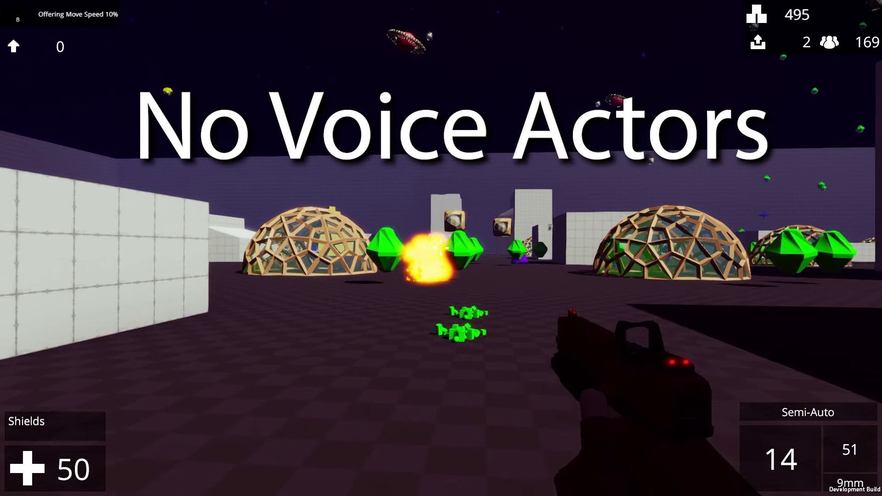
pyautogui.click(441, 248)
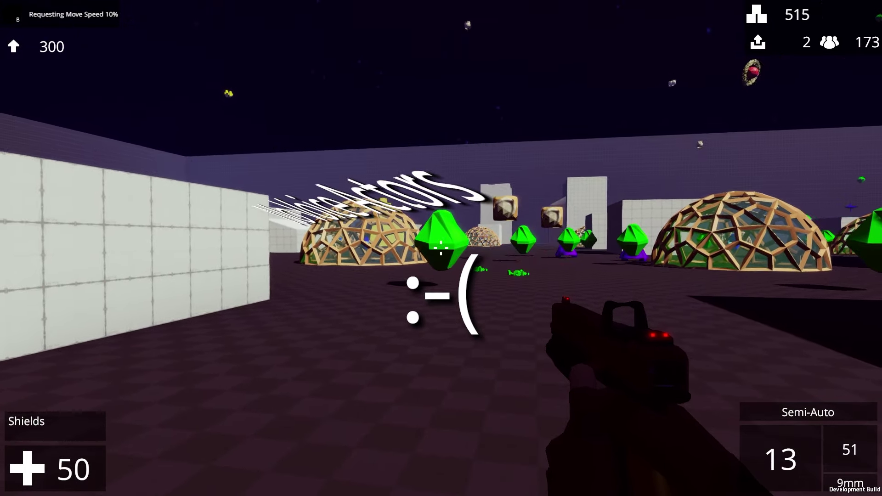
pyautogui.click(441, 248)
pyautogui.click(442, 248)
pyautogui.click(441, 248)
pyautogui.click(441, 248)
pyautogui.click(442, 248)
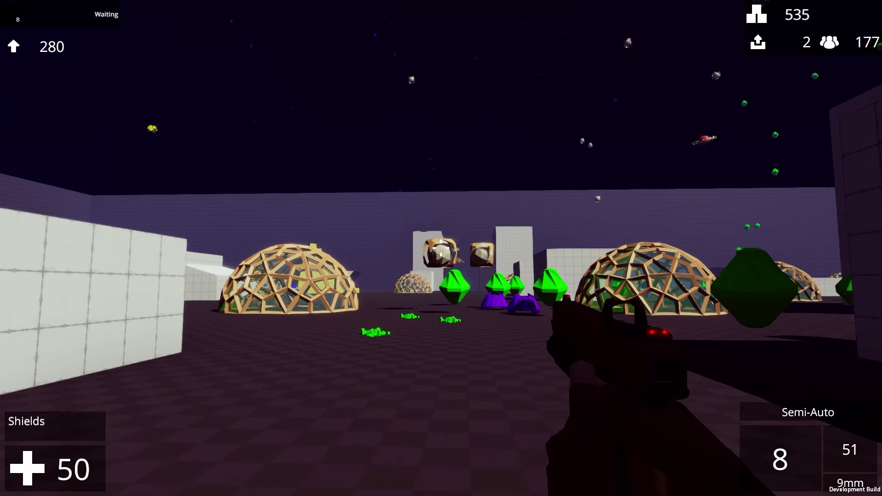
pyautogui.click(441, 249)
pyautogui.click(442, 248)
pyautogui.click(442, 248)
pyautogui.click(441, 248)
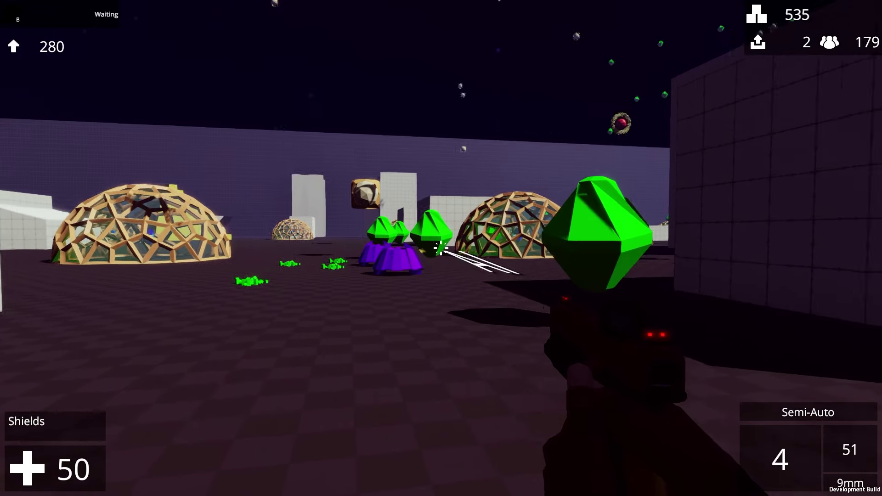
pyautogui.click(441, 248)
pyautogui.click(441, 248)
pyautogui.click(441, 248)
pyautogui.click(441, 248)
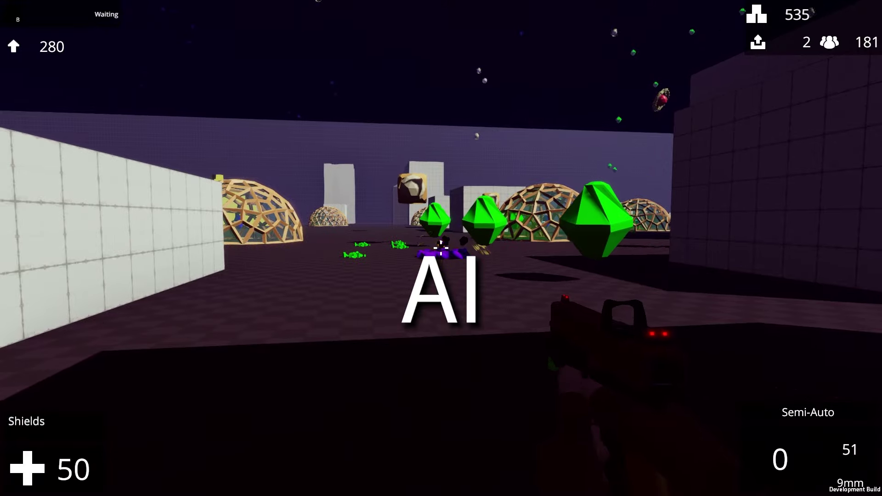
pyautogui.press('r')
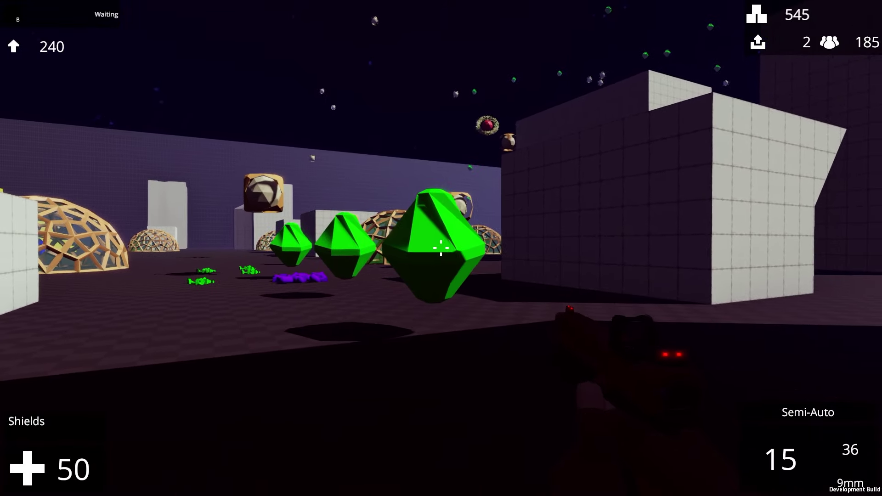
pyautogui.click(441, 248)
pyautogui.click(442, 249)
pyautogui.click(441, 248)
pyautogui.click(442, 248)
pyautogui.click(441, 248)
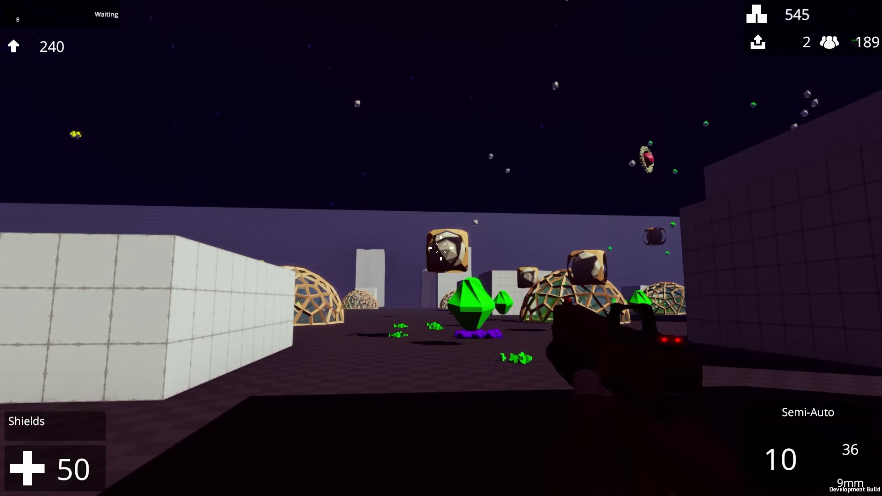
pyautogui.click(441, 249)
pyautogui.click(441, 248)
pyautogui.click(441, 248)
pyautogui.click(442, 248)
pyautogui.click(442, 249)
pyautogui.click(441, 248)
pyautogui.click(442, 248)
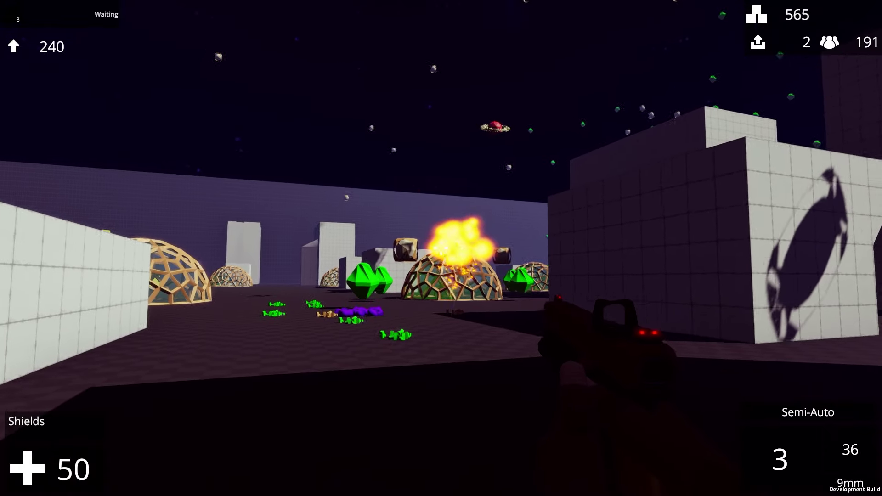
pyautogui.click(441, 248)
pyautogui.click(441, 248)
pyautogui.click(441, 248)
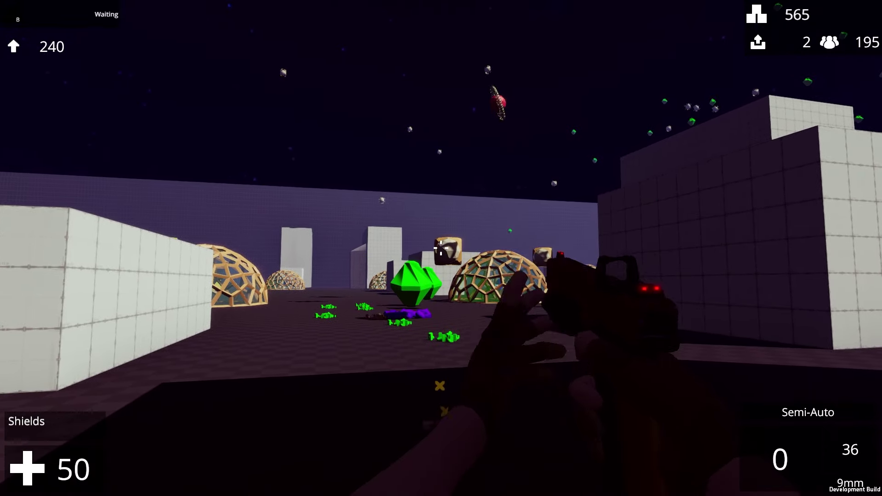
pyautogui.click(441, 249)
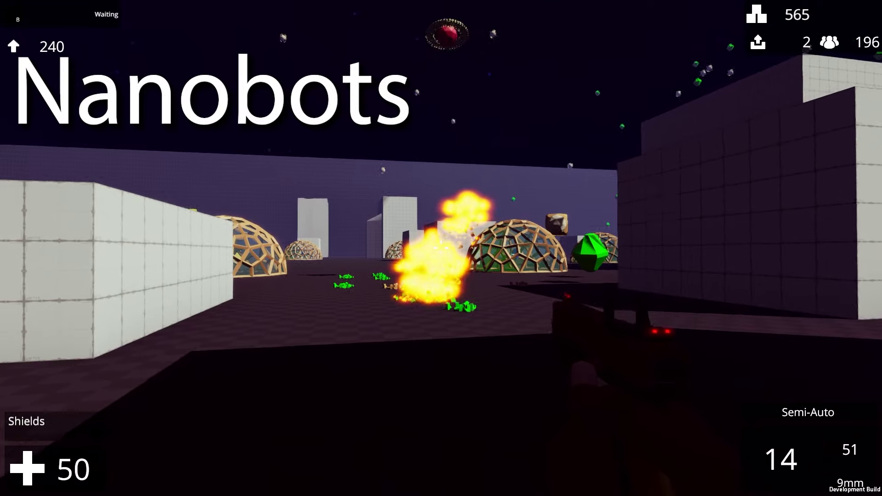
pyautogui.click(441, 249)
pyautogui.click(441, 249)
pyautogui.click(441, 248)
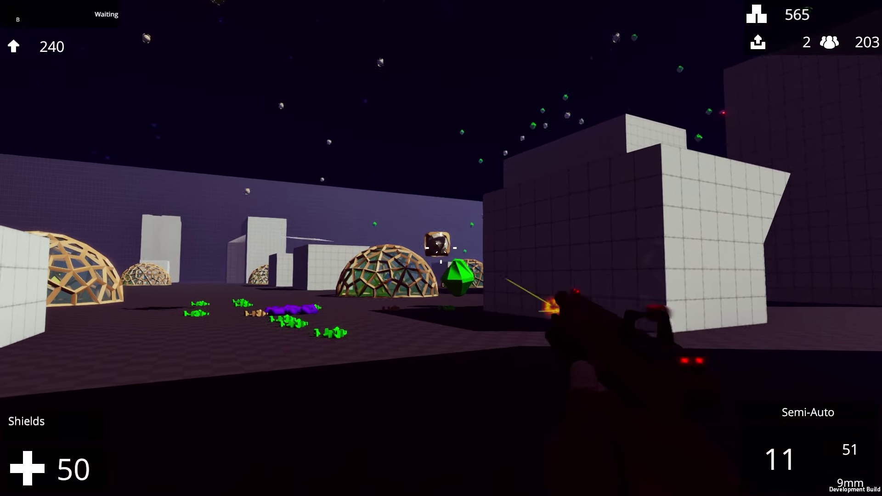
pyautogui.click(441, 248)
pyautogui.click(441, 248)
pyautogui.click(441, 248)
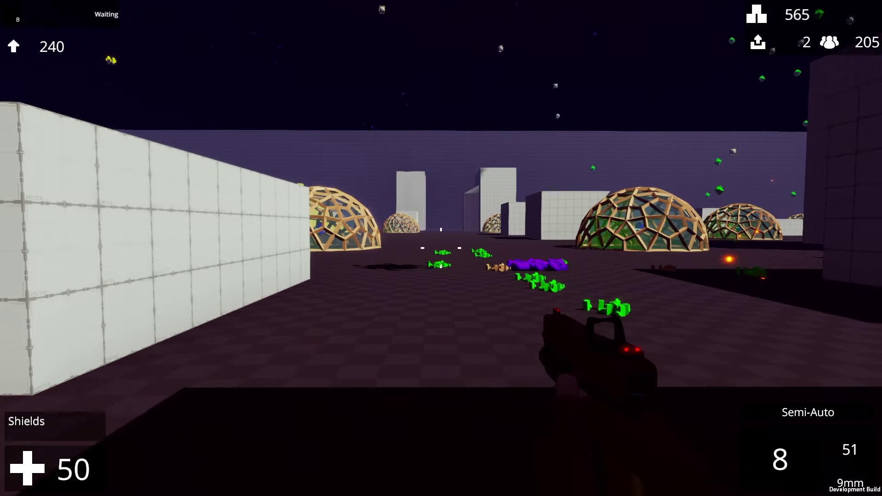
pyautogui.press('w')
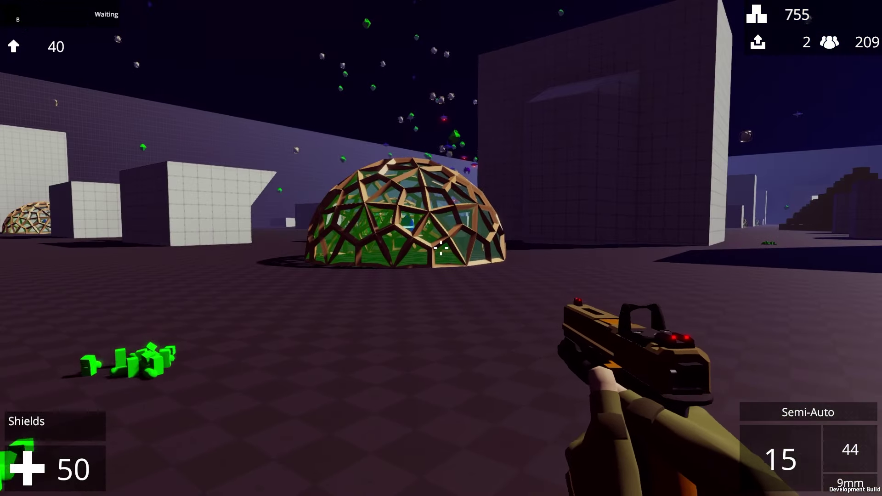
pyautogui.press('w')
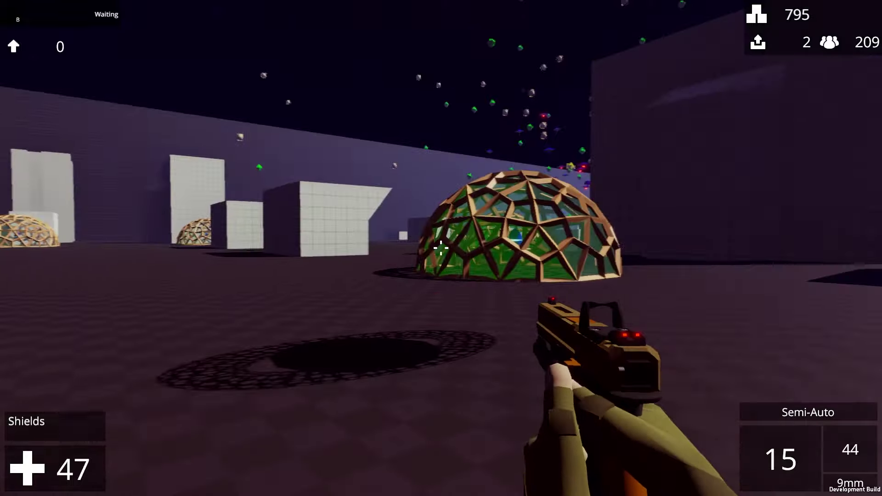
pyautogui.press('w')
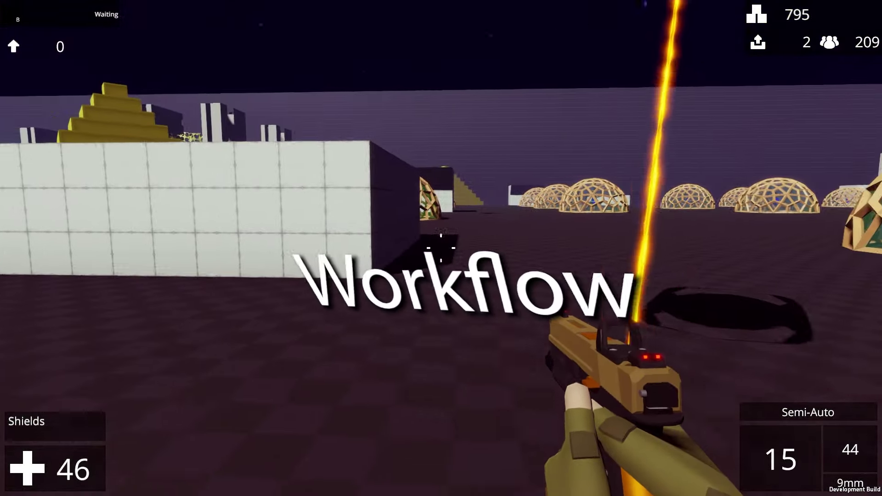
pyautogui.press('w')
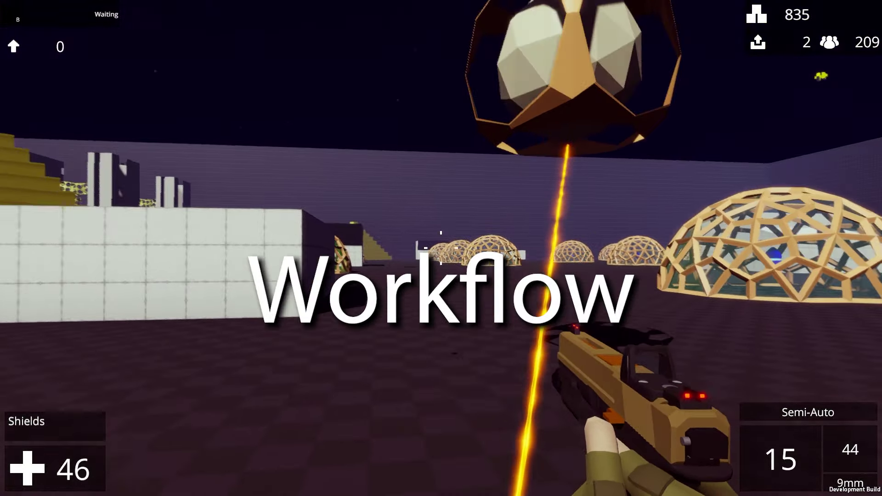
pyautogui.press('w')
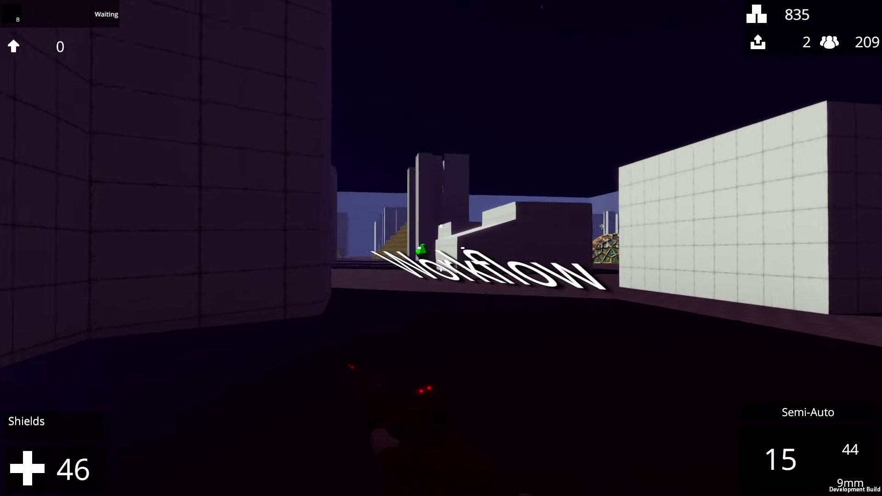
pyautogui.press('w')
pyautogui.click(441, 248)
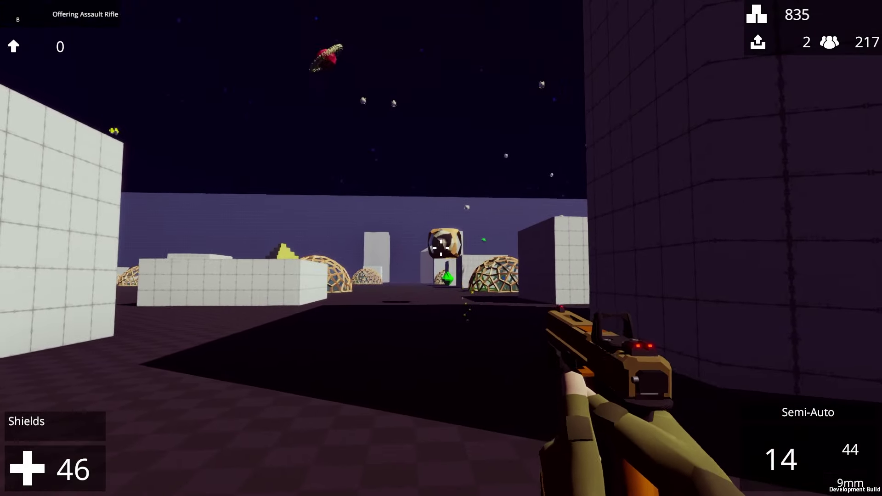
pyautogui.click(441, 248)
pyautogui.click(441, 248)
pyautogui.click(441, 248)
pyautogui.click(441, 248)
pyautogui.click(441, 248)
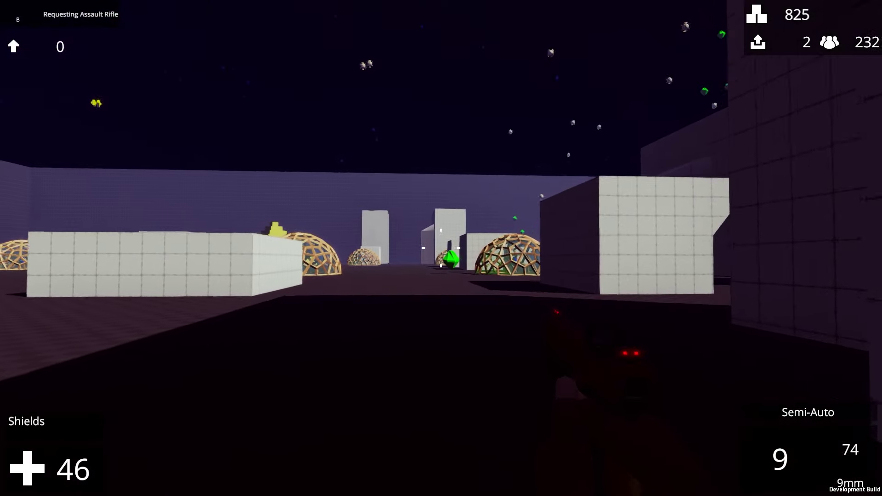
pyautogui.click(441, 248)
pyautogui.press('w')
pyautogui.press('r')
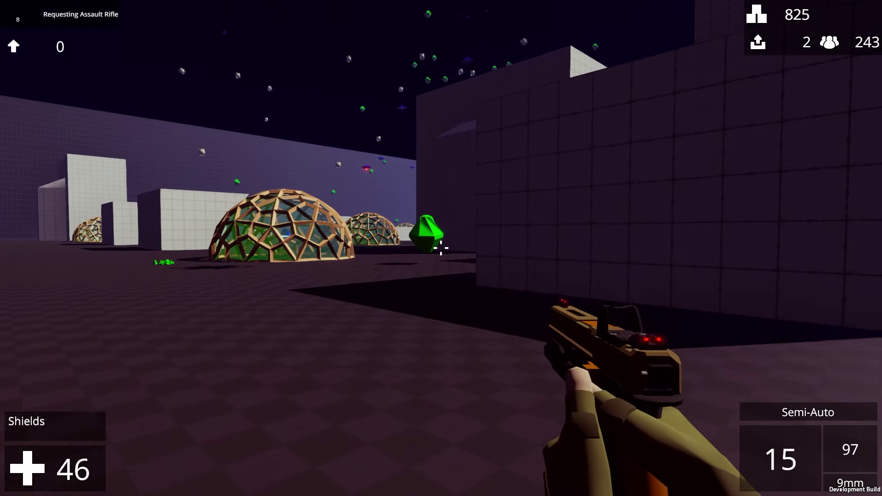
pyautogui.click(441, 249)
pyautogui.press('w')
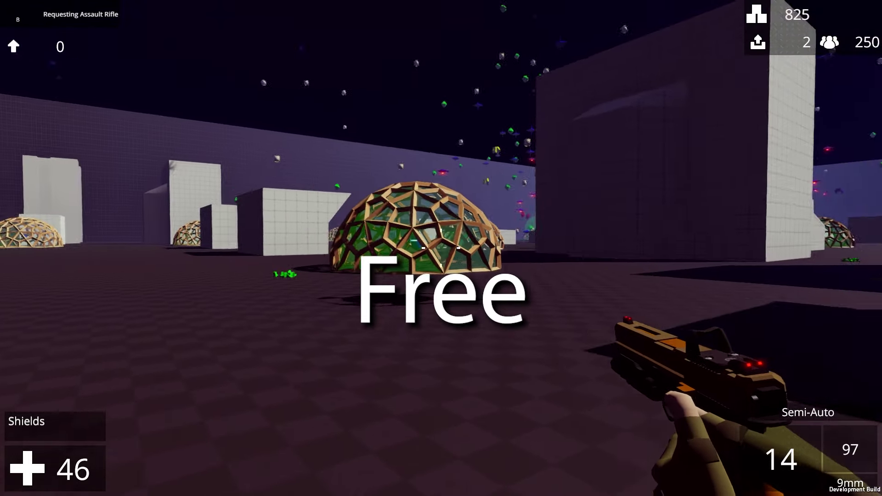
pyautogui.press('w')
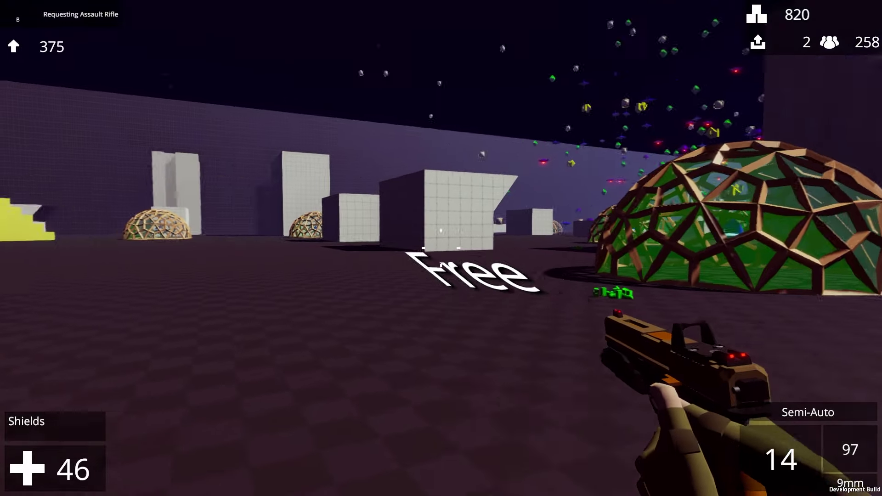
pyautogui.press('w')
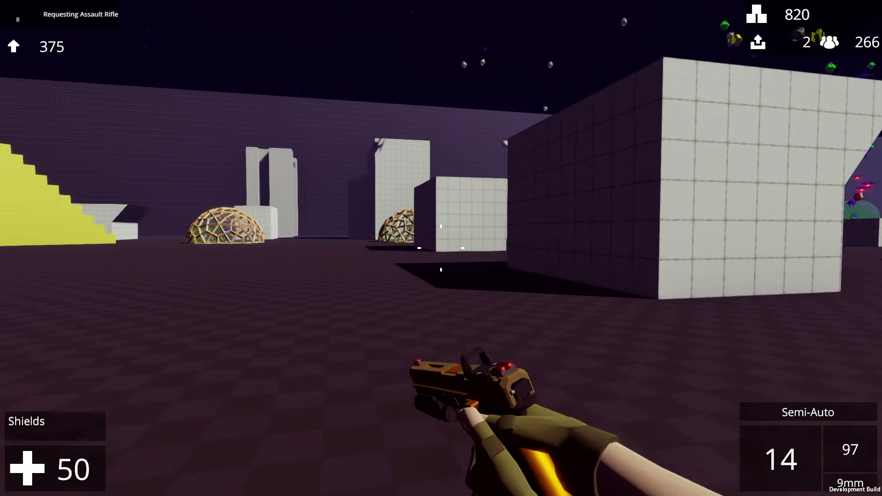
pyautogui.press('w')
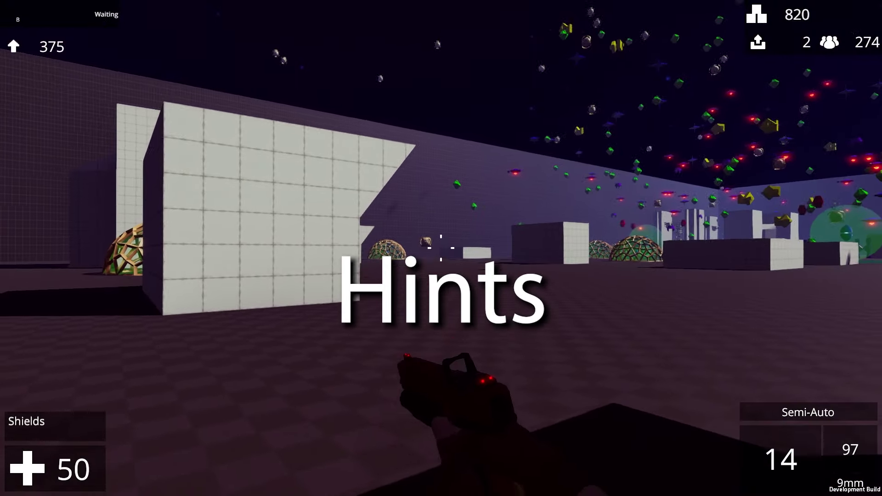
pyautogui.click(441, 248)
pyautogui.click(441, 248)
pyautogui.click(441, 248)
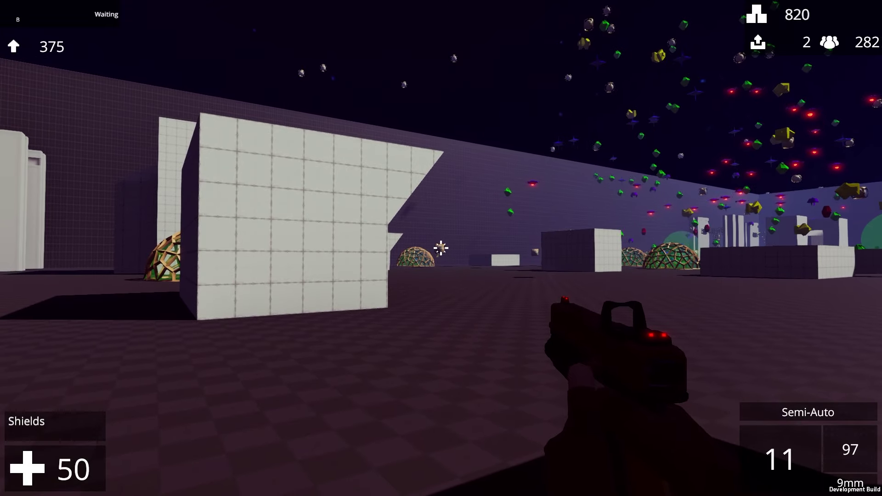
pyautogui.click(440, 248)
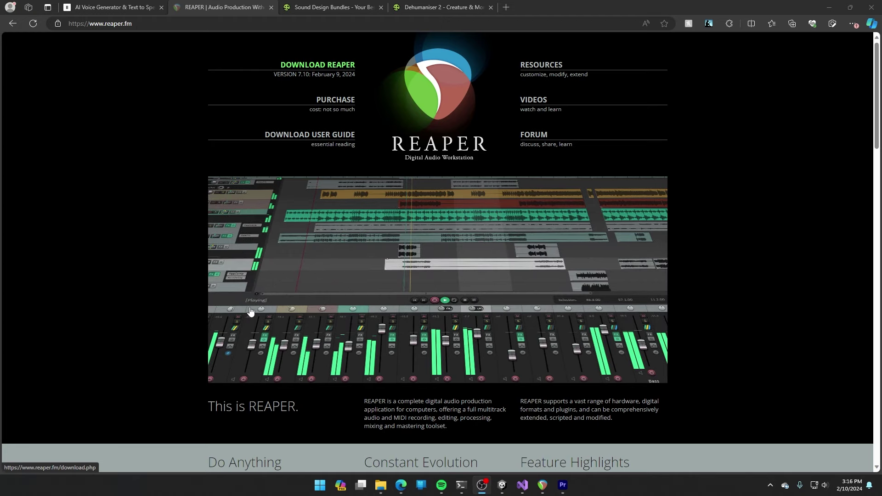
pyautogui.click(343, 105)
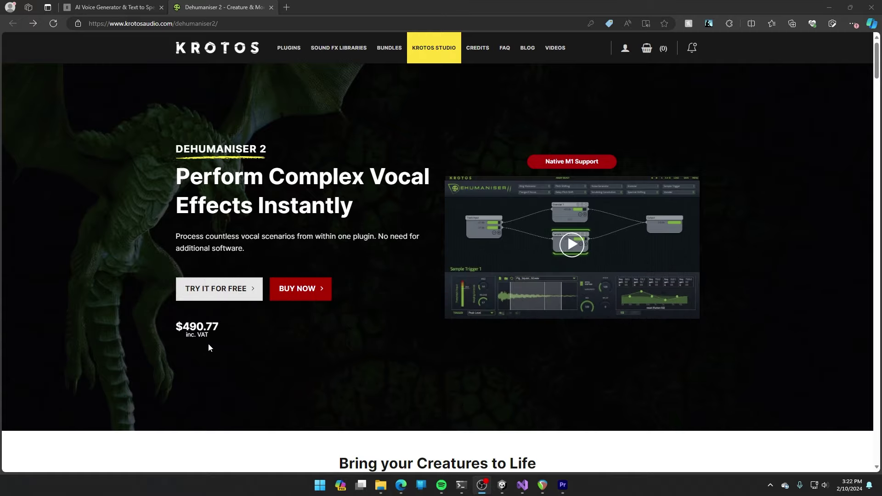
pyautogui.click(383, 284)
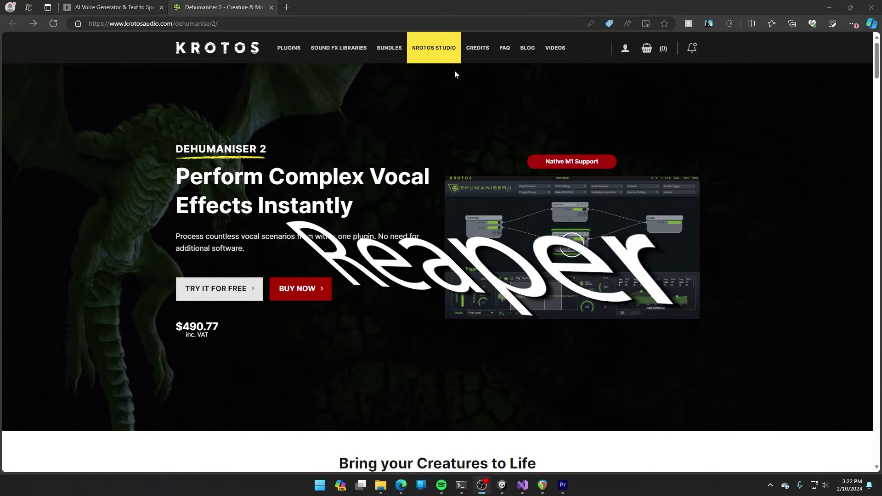
pyautogui.click(396, 55)
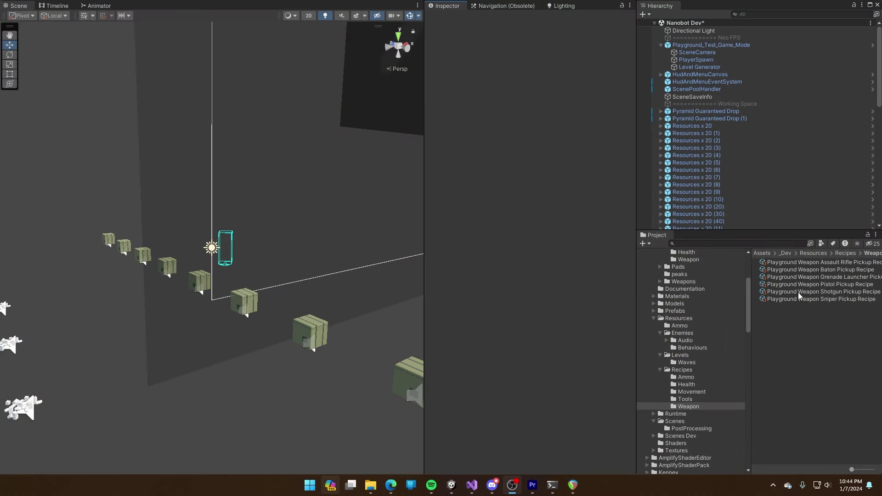
# Select the Playground Weapon Shotgun Pickup Recipe asset and switch to the ElevenLabs text-to-speech page in the browser
pyautogui.click(798, 293)
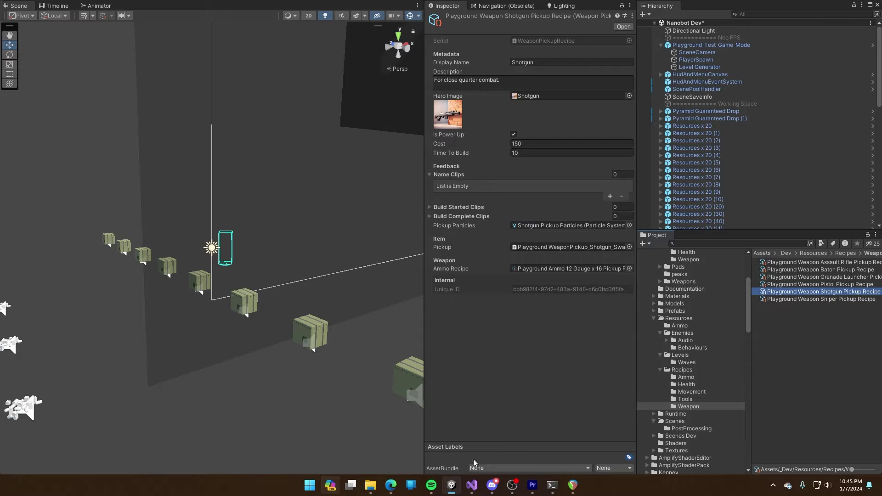
pyautogui.moveTo(398, 493)
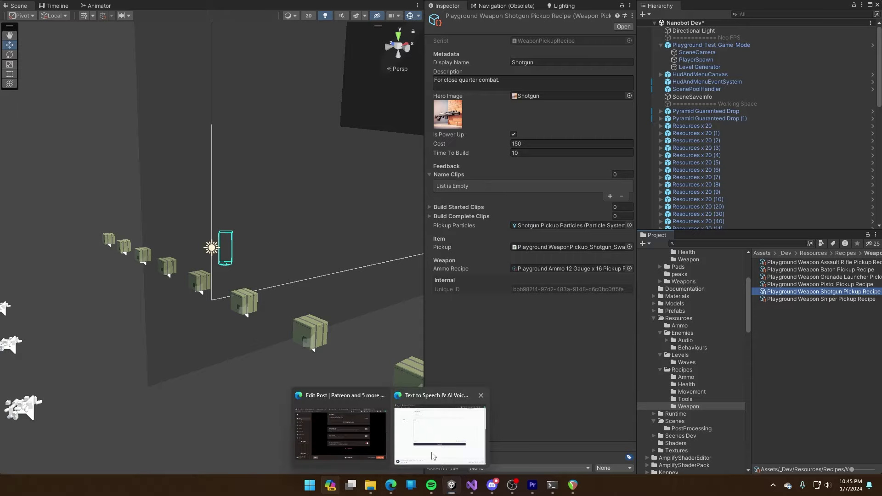
pyautogui.click(441, 428)
# Generate a speech clip from the text "Shotgun" and download it with a custom save location
pyautogui.click(337, 118)
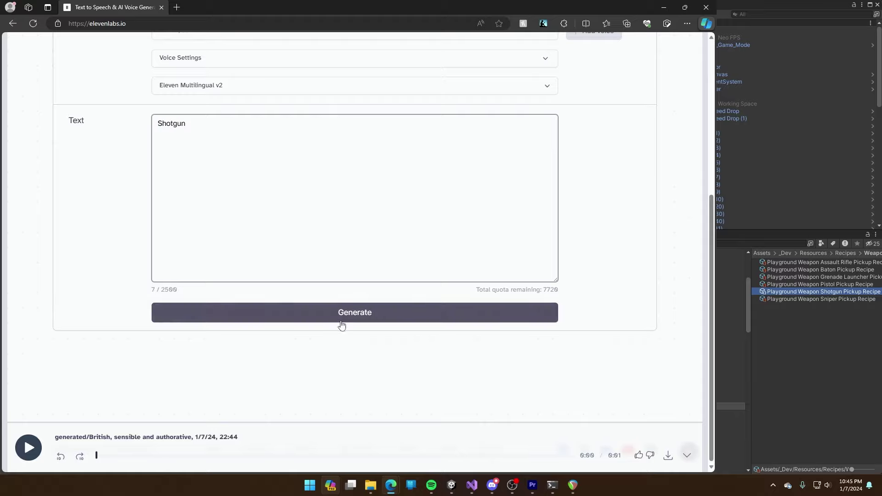
pyautogui.click(357, 315)
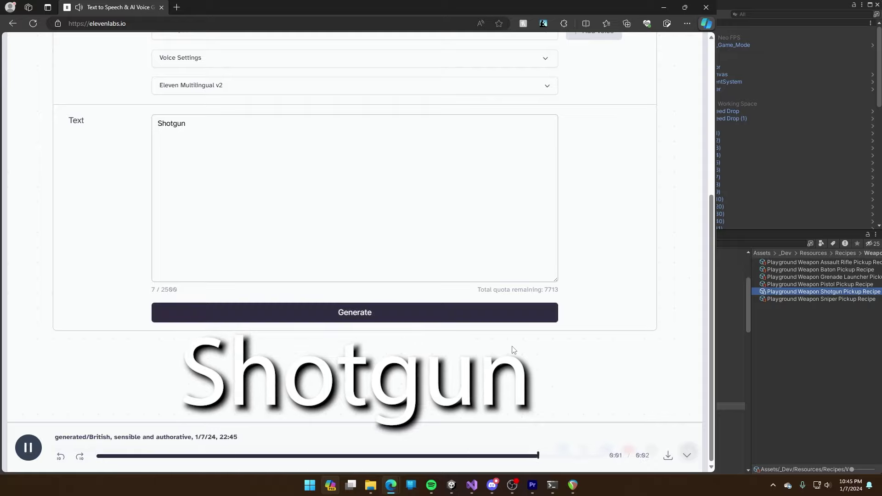
pyautogui.click(668, 456)
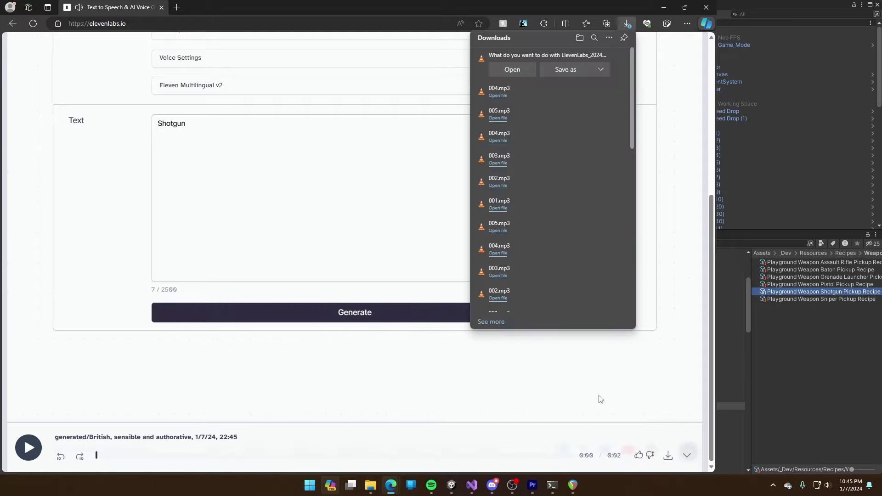
pyautogui.click(566, 71)
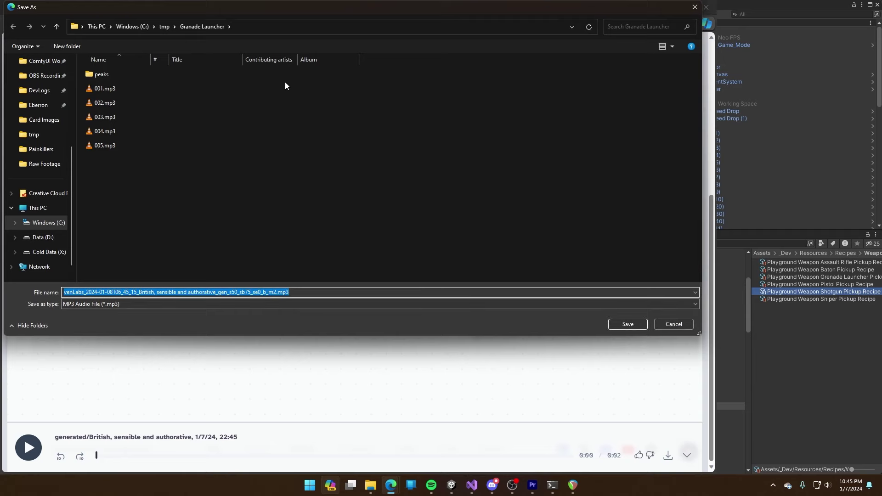
# Create a folder named Shotgun inside C:\tmp and open it as the save location
pyautogui.click(162, 26)
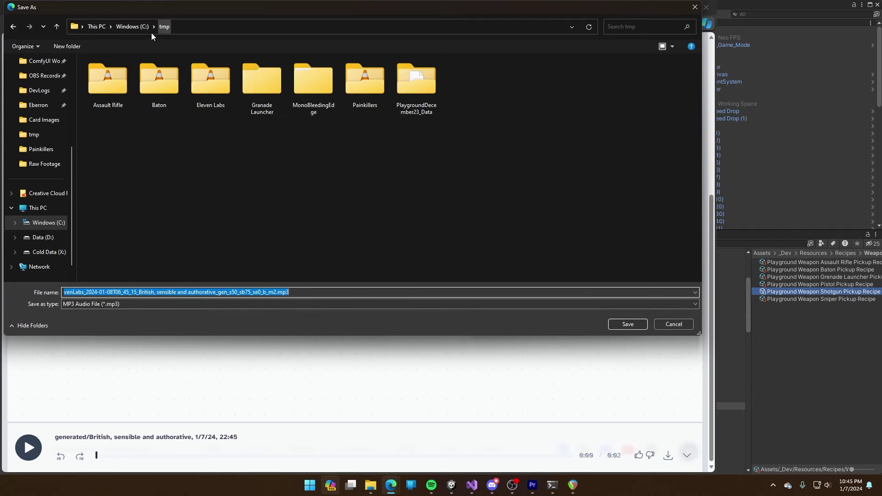
pyautogui.click(58, 46)
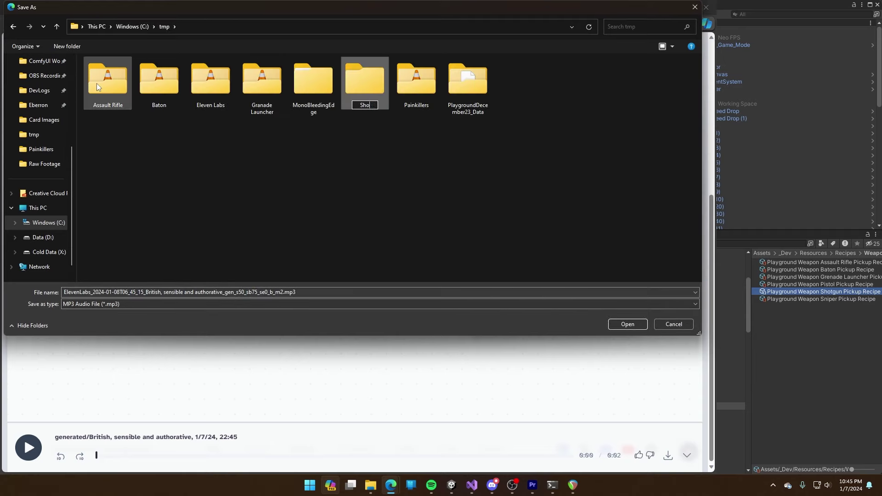
pyautogui.press('Return')
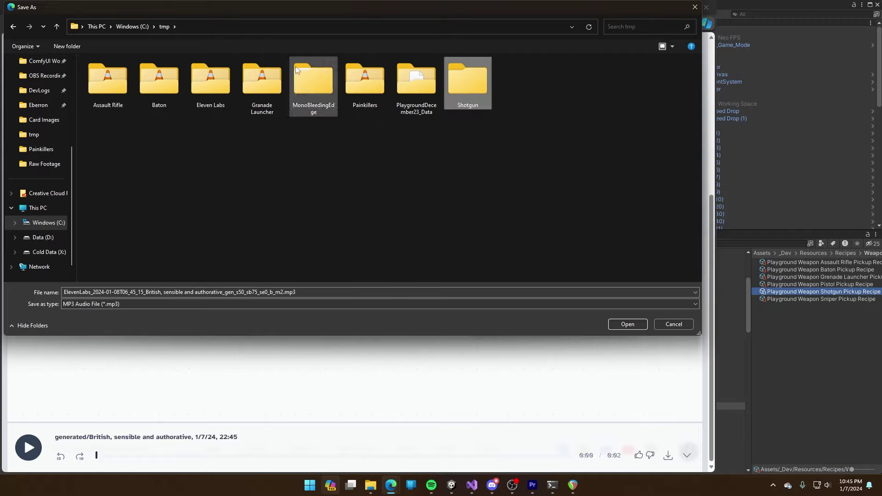
pyautogui.doubleClick(478, 85)
# Save the first generated clip as 001 in the Shotgun folder
pyautogui.click(351, 292)
pyautogui.hotkey('ctrl', 'a')
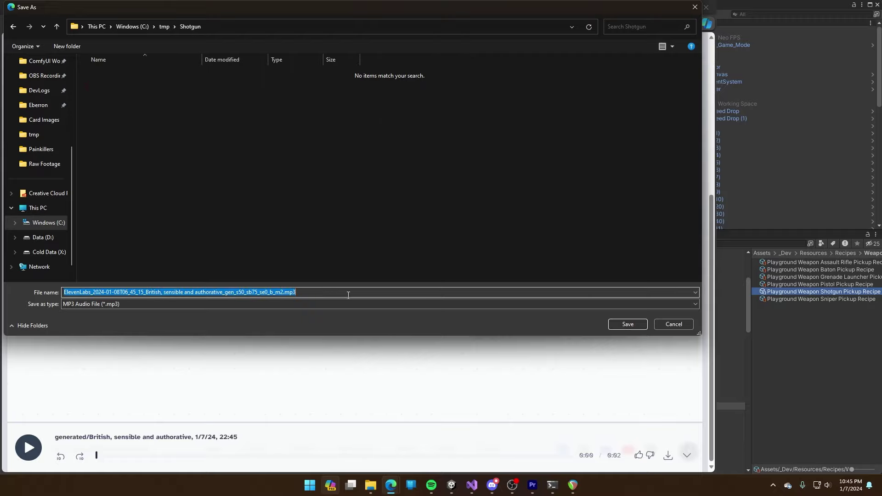
pyautogui.write('001')
pyautogui.press('Return')
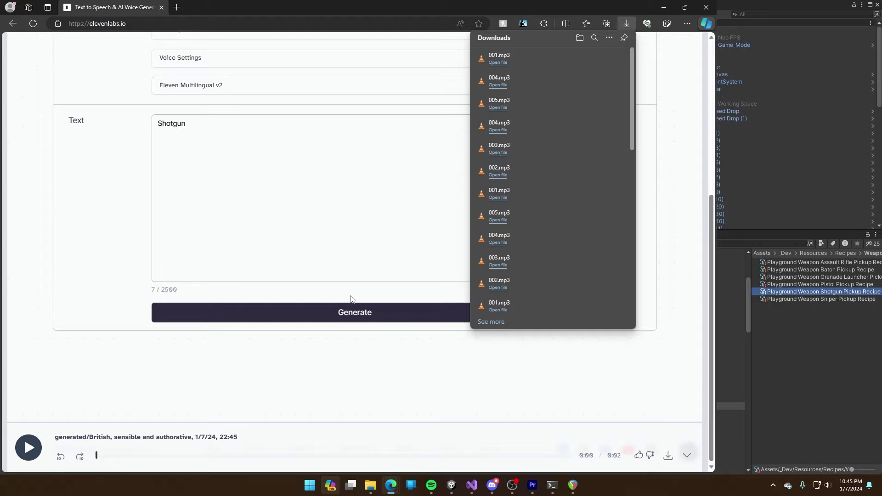
# Generate a second take of "Shotgun" and save it as 002 in the Shotgun folder
pyautogui.click(370, 318)
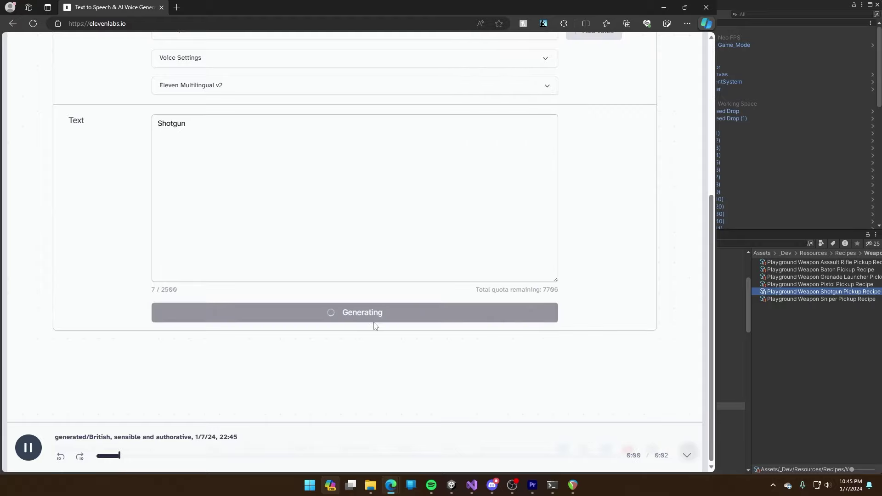
pyautogui.click(668, 455)
pyautogui.click(564, 69)
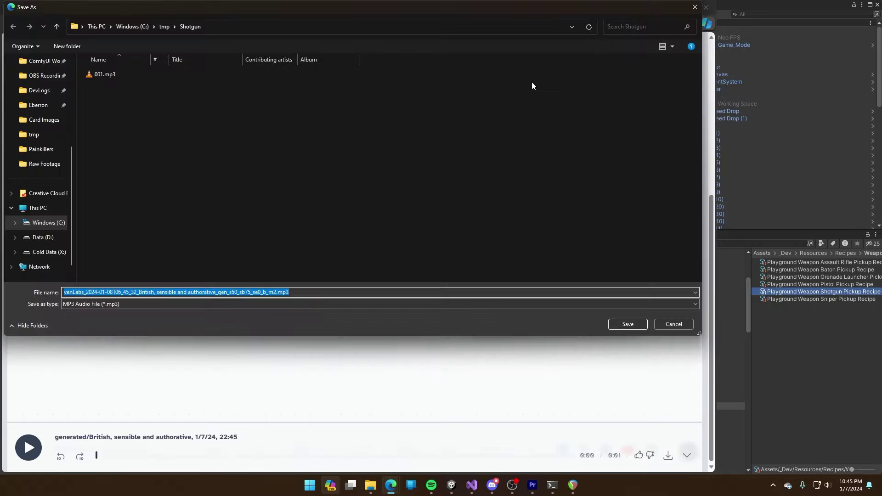
pyautogui.write('002')
pyautogui.press('Return')
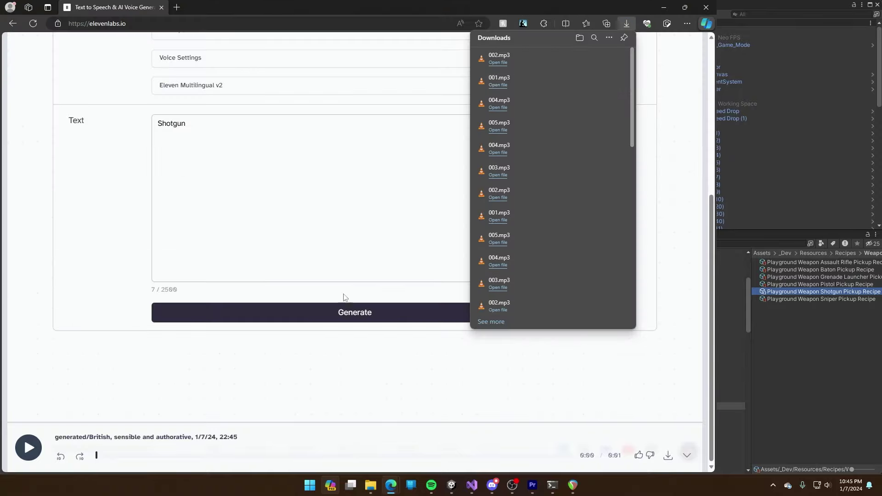
# Generate a third take of "Shotgun" and save it as 003 in the Shotgun folder
pyautogui.click(345, 320)
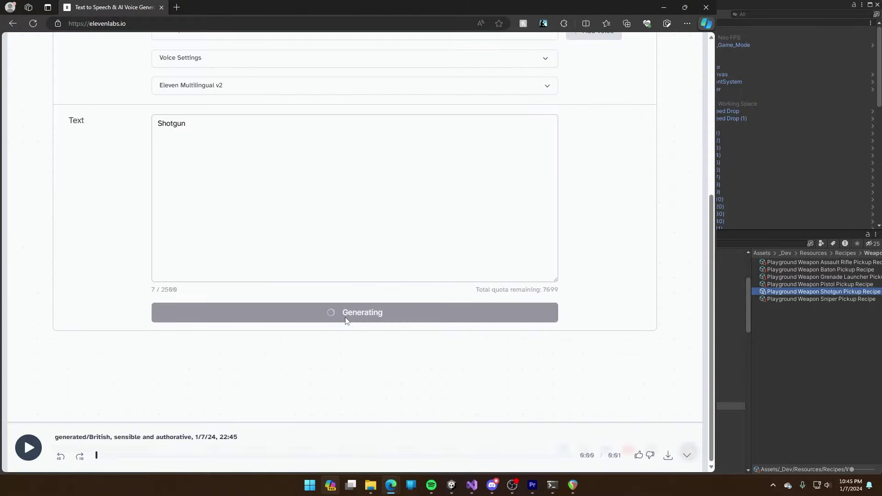
pyautogui.click(562, 69)
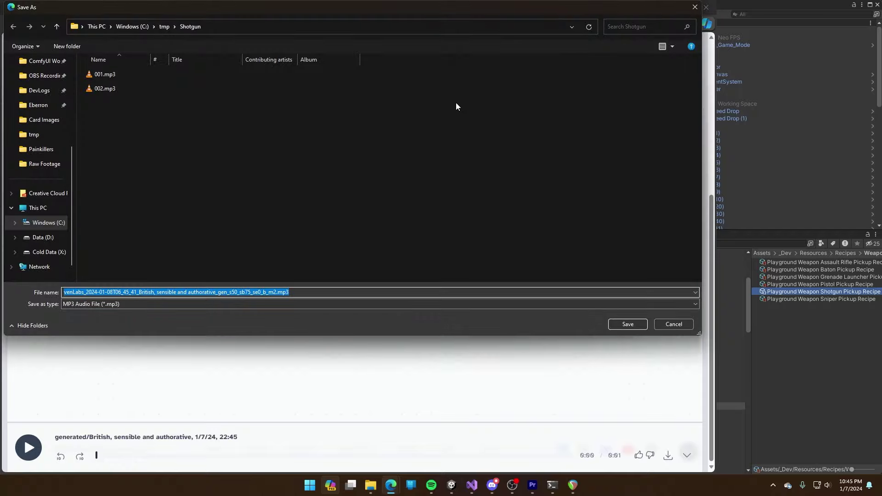
pyautogui.write('003')
pyautogui.press('Return')
# Generate a fourth take of "Shotgun" and save it as 004 in the Shotgun folder
pyautogui.click(461, 314)
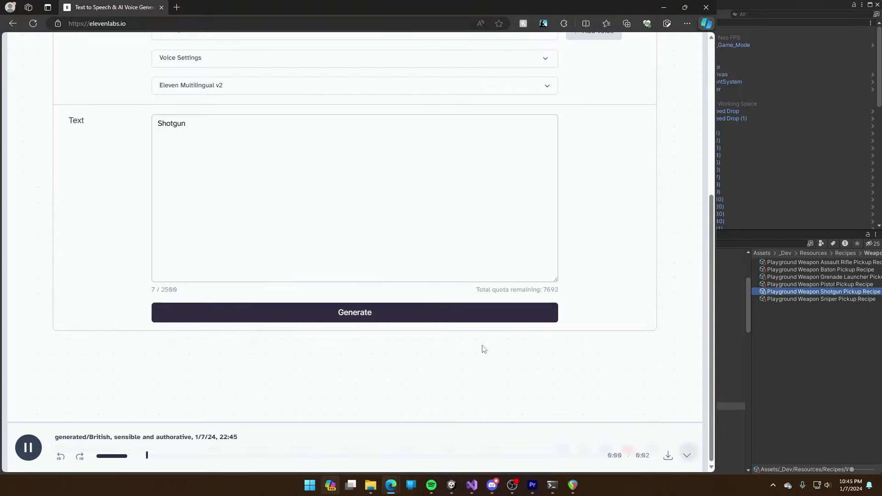
pyautogui.click(566, 70)
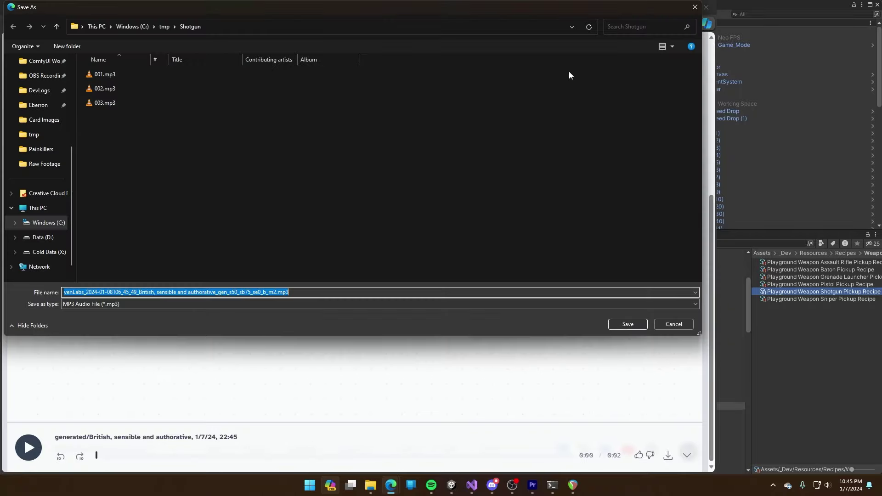
pyautogui.write('004')
pyautogui.press('Return')
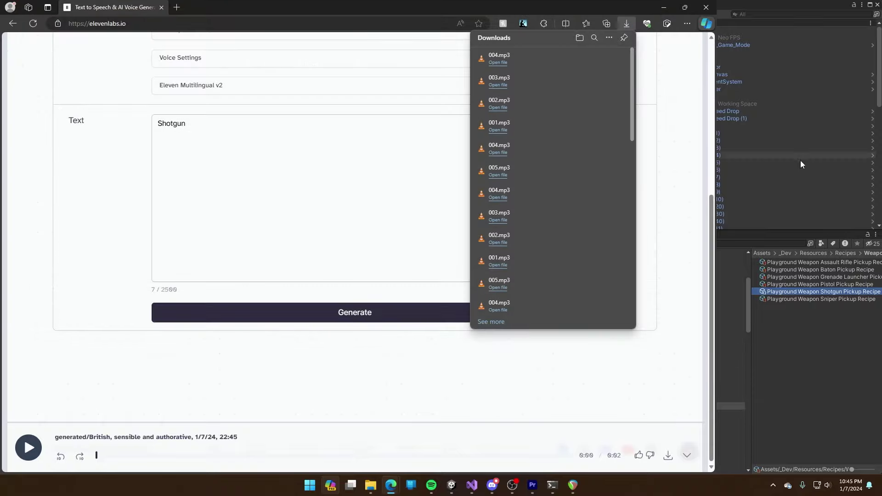
# Generate a fifth take of "Shotgun", save it as 005, and show the downloaded file in its folder
pyautogui.click(525, 317)
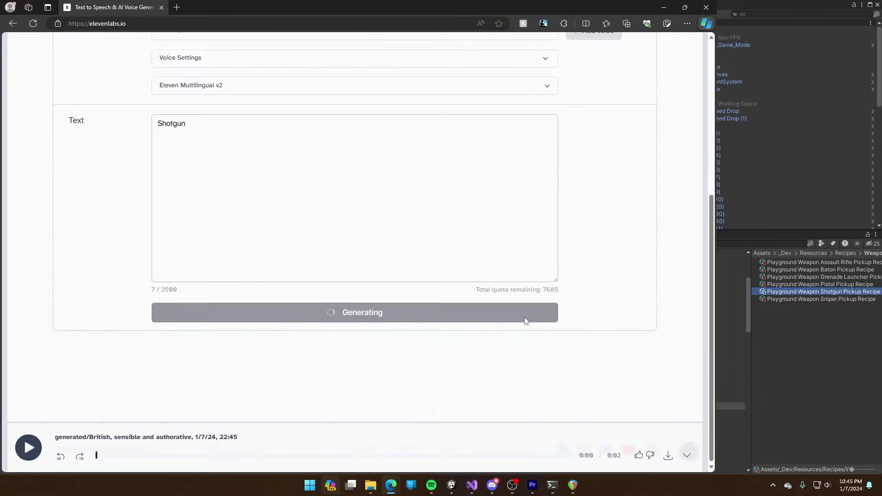
pyautogui.click(668, 456)
pyautogui.click(572, 70)
pyautogui.write('0')
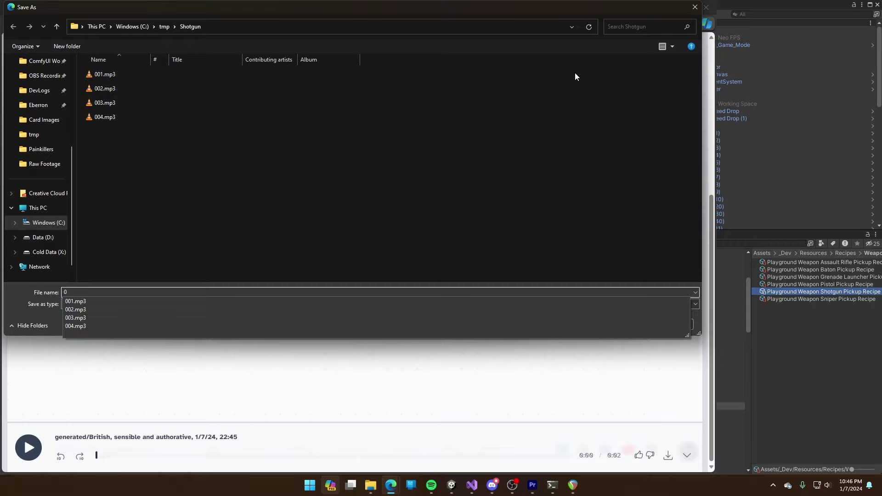
pyautogui.write('05')
pyautogui.press('Return')
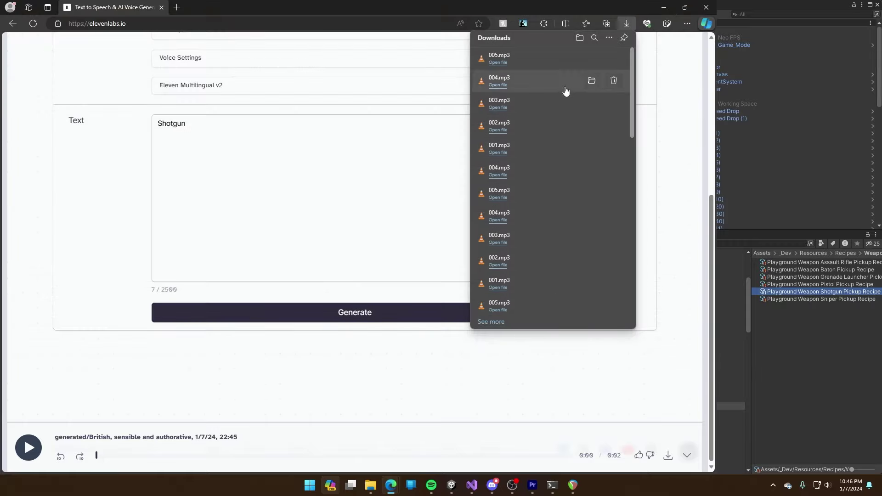
pyautogui.click(592, 61)
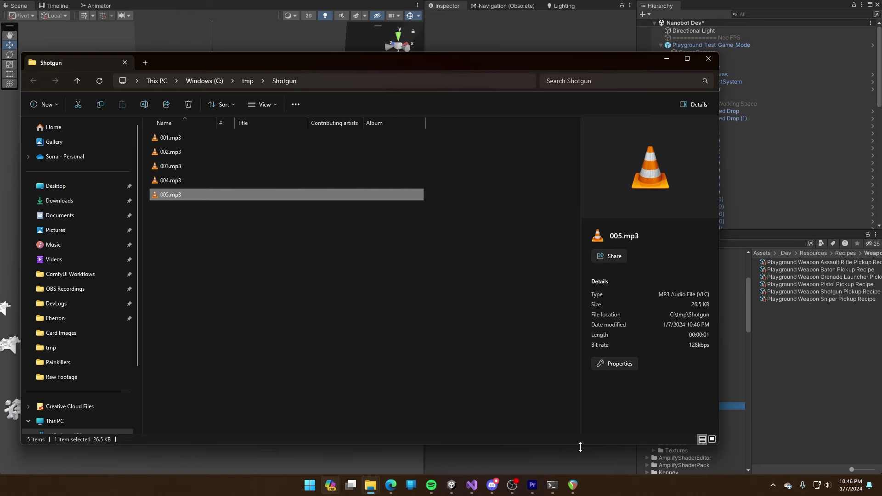
# Switch to REAPER and add a track named ShotgunAnnouncerName below the grenade launcher track
pyautogui.click(575, 486)
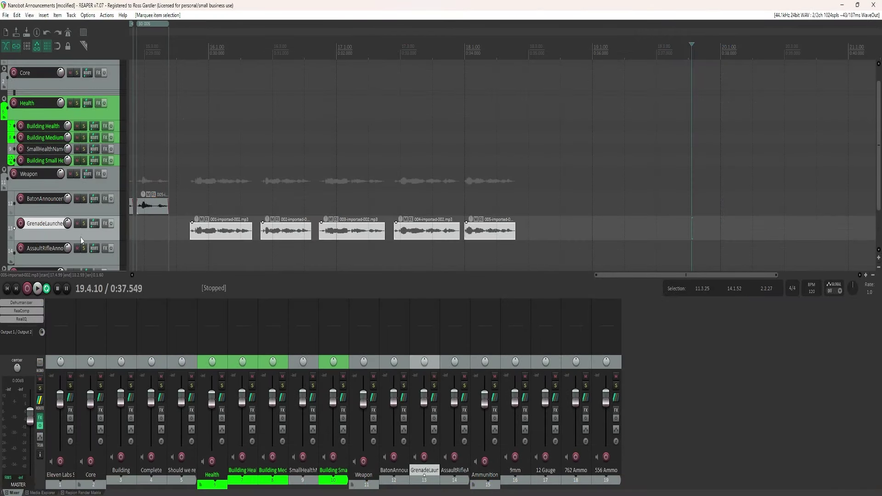
pyautogui.hotkey('ctrl', 't')
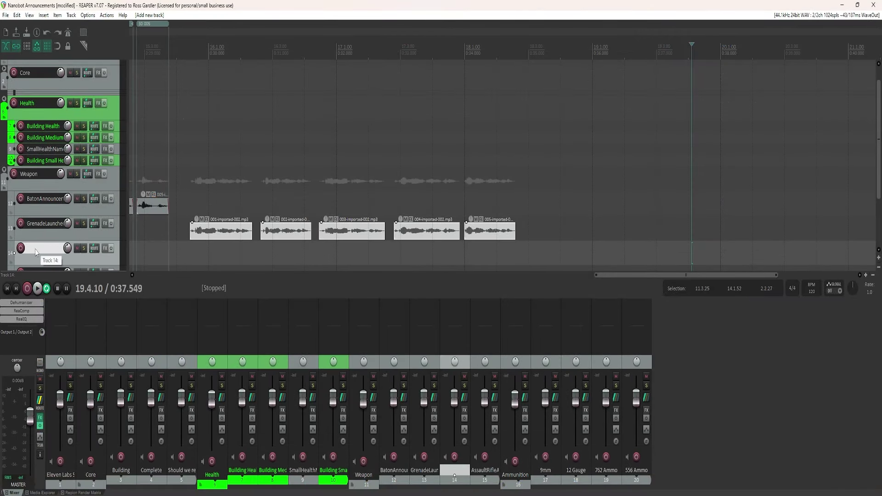
pyautogui.doubleClick(36, 252)
pyautogui.write('Shotg')
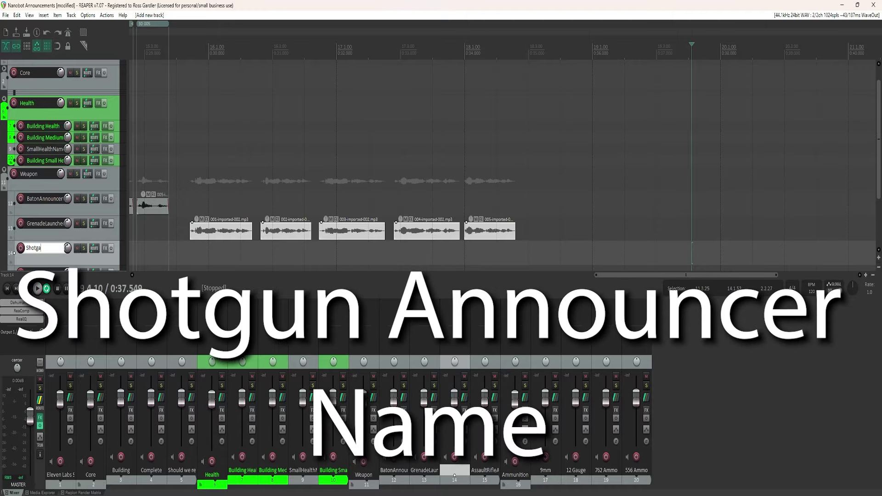
pyautogui.write('unAnnouncer')
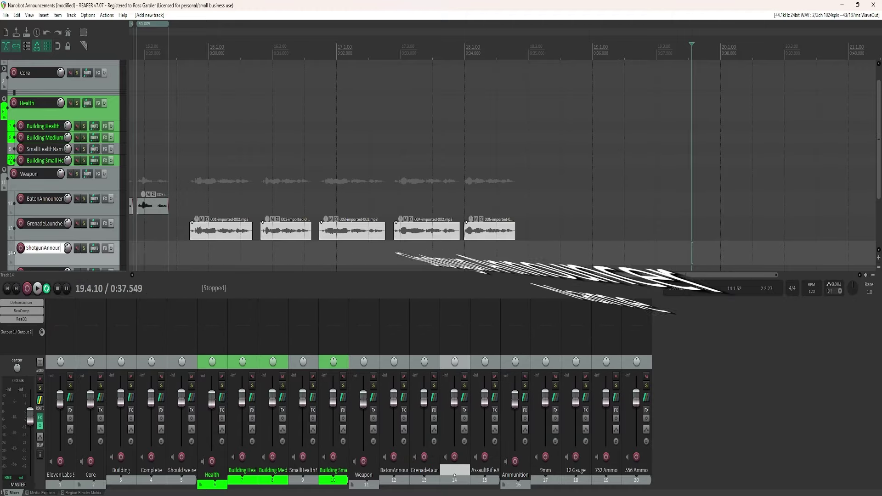
pyautogui.write('Name')
pyautogui.press('Return')
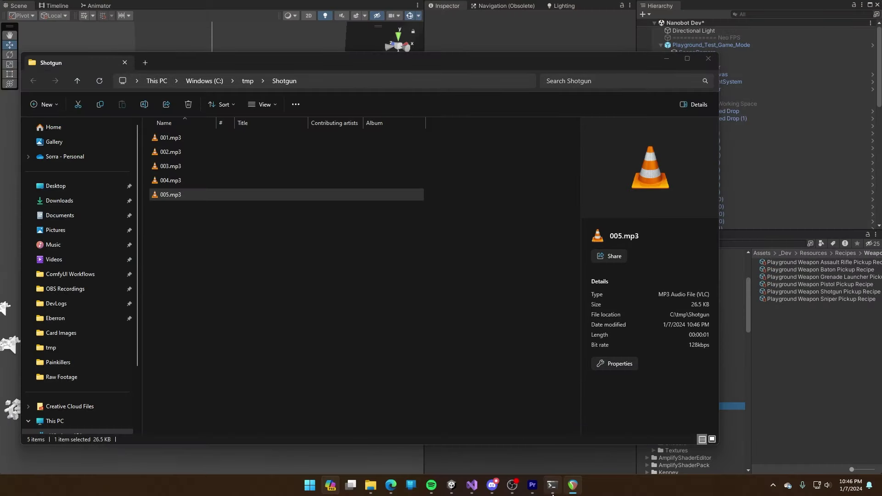
# Import 001.mp3 to 005.mp3 from the Shotgun folder sequentially onto the ShotgunAnnouncerName track, just past the grenade launcher clips
pyautogui.keyDown('shift'); pyautogui.click(178, 140); pyautogui.keyUp('shift')
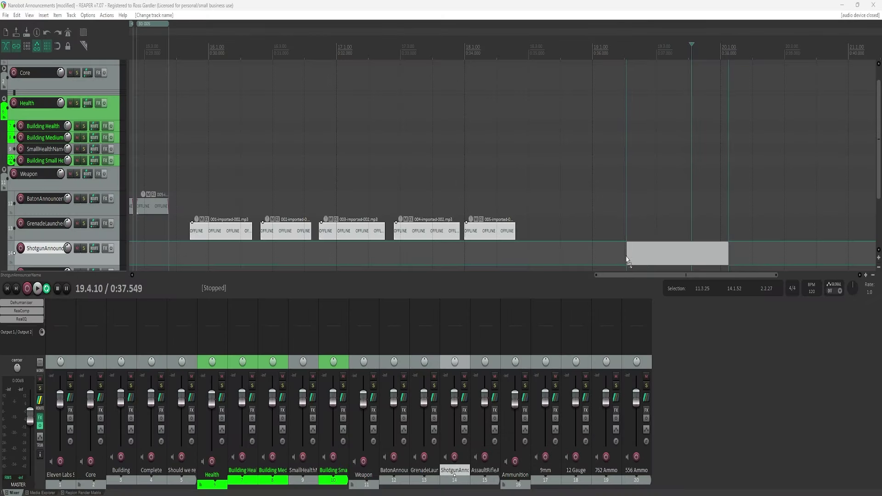
pyautogui.moveTo(626, 264); pyautogui.dragTo(527, 265)
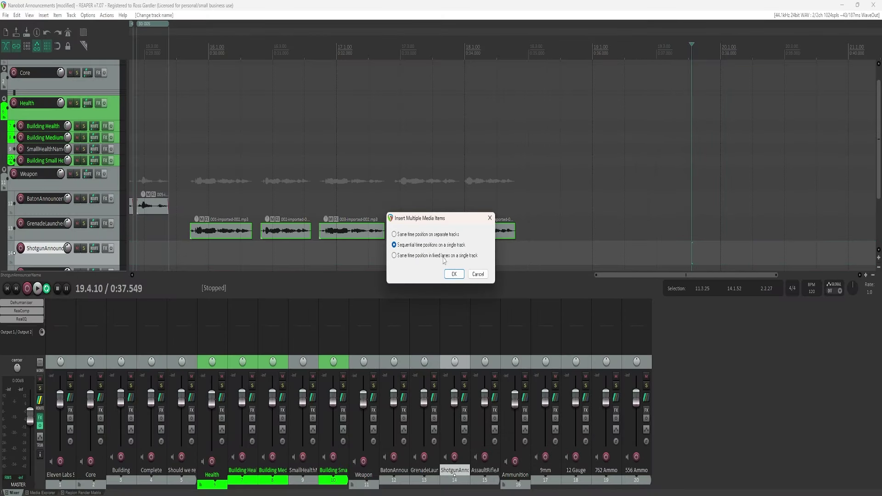
pyautogui.click(462, 278)
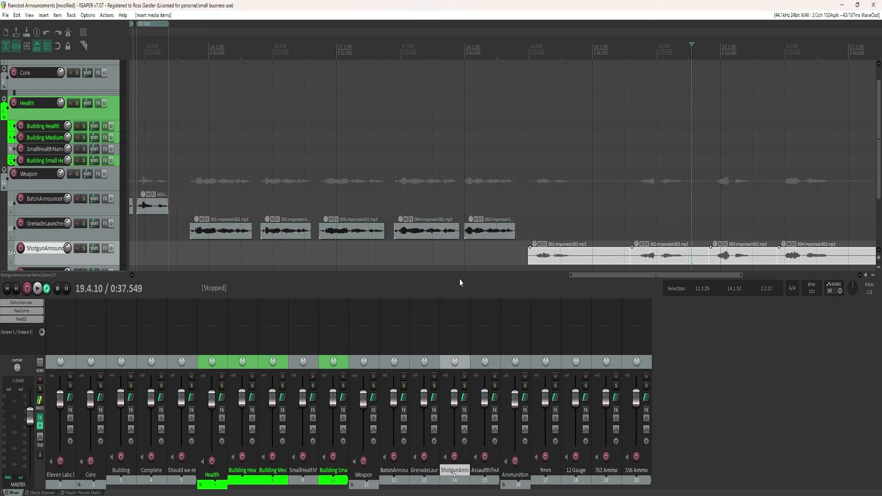
# Trim about 0.121 s of silence from the start of all five shotgun clips together
pyautogui.moveTo(635, 276); pyautogui.dragTo(693, 281)
pyautogui.moveTo(626, 275); pyautogui.dragTo(680, 277)
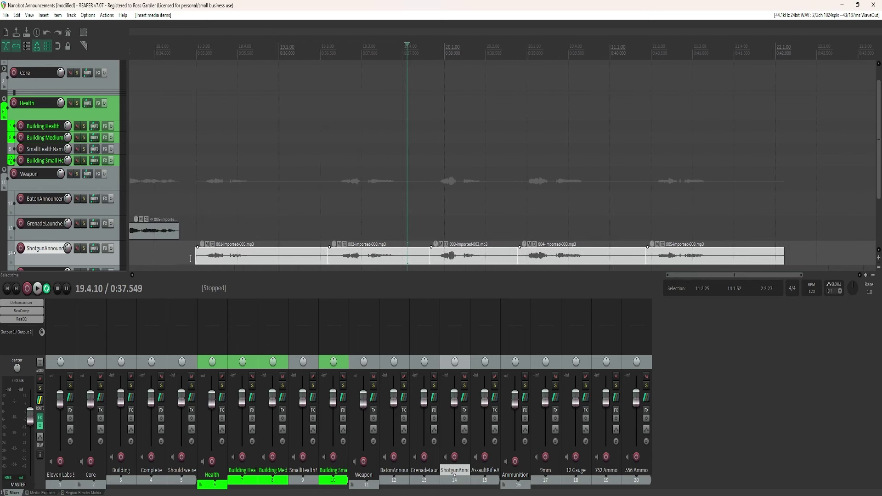
pyautogui.moveTo(196, 256); pyautogui.dragTo(207, 257)
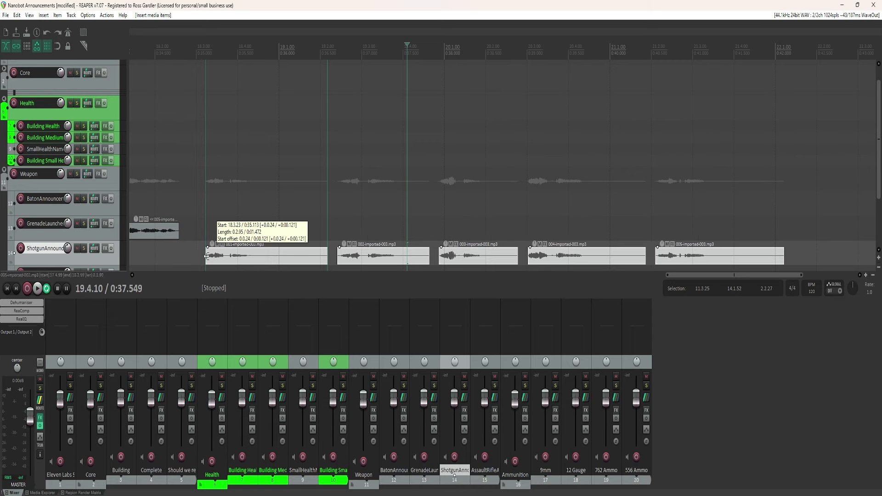
pyautogui.moveTo(206, 256); pyautogui.dragTo(207, 256)
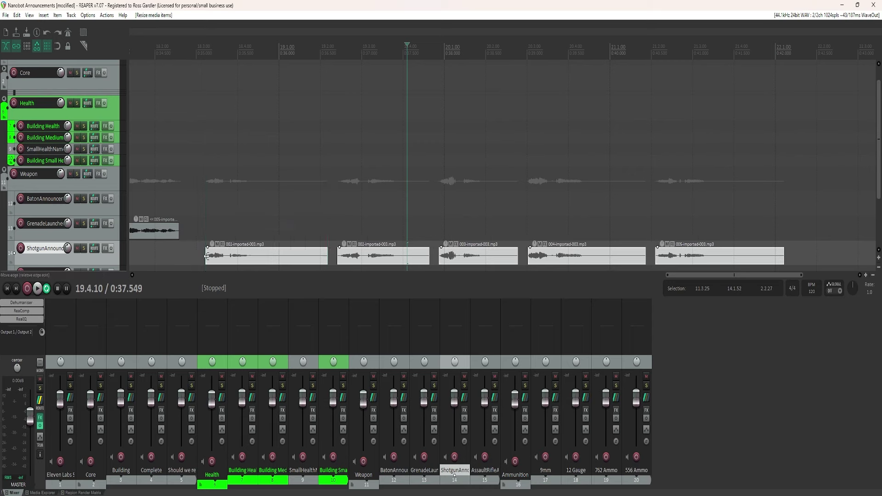
# Shorten the ends of all five shotgun clips together by about 0.357 s
pyautogui.moveTo(428, 252); pyautogui.dragTo(399, 253)
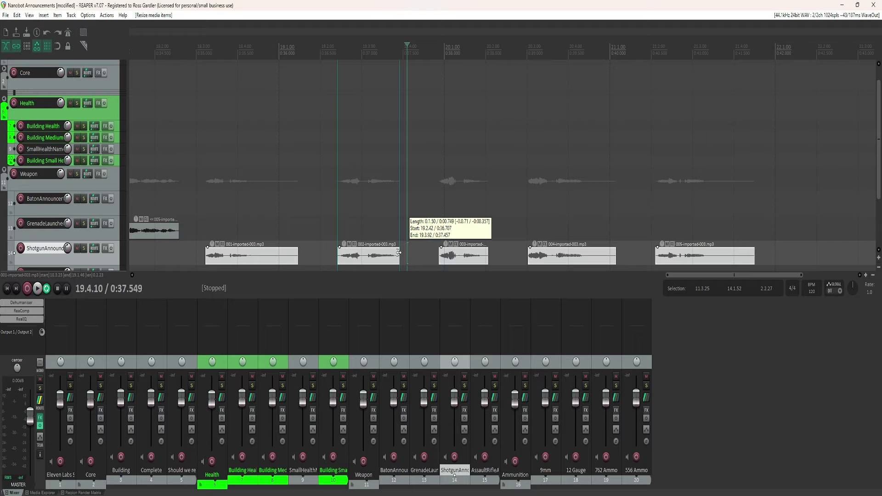
pyautogui.moveTo(399, 252); pyautogui.dragTo(399, 252)
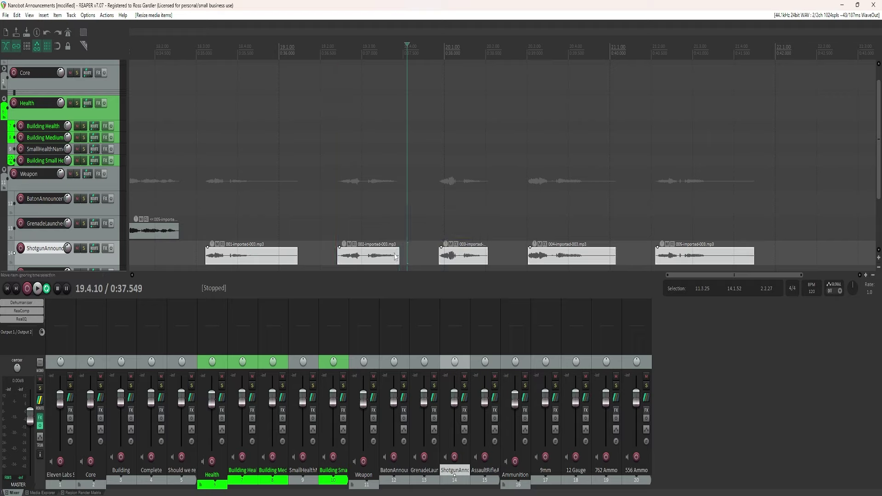
# Shorten the ends of shotgun clips 001, 004 and 005 together, then trim 001 and 005 further to remove their remaining trailing silence
pyautogui.click(311, 253)
pyautogui.click(290, 260)
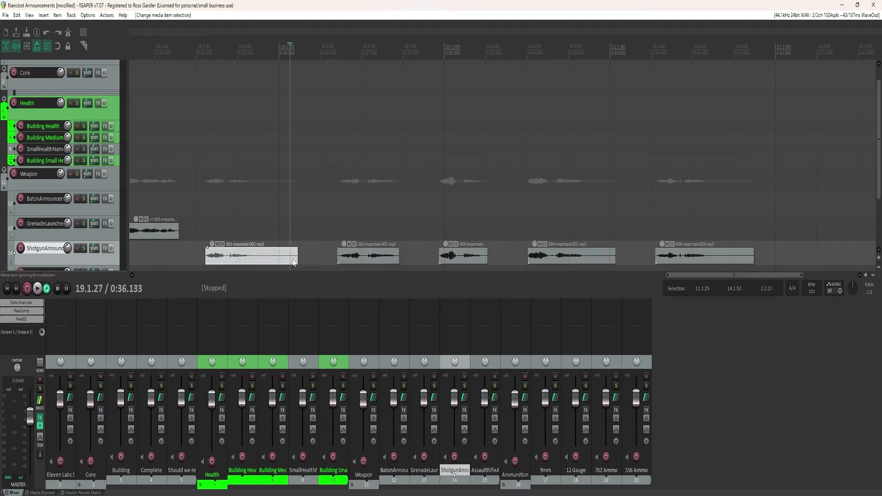
pyautogui.keyDown('ctrl'); pyautogui.click(583, 265); pyautogui.keyUp('ctrl')
pyautogui.keyDown('ctrl'); pyautogui.click(717, 260); pyautogui.keyUp('ctrl')
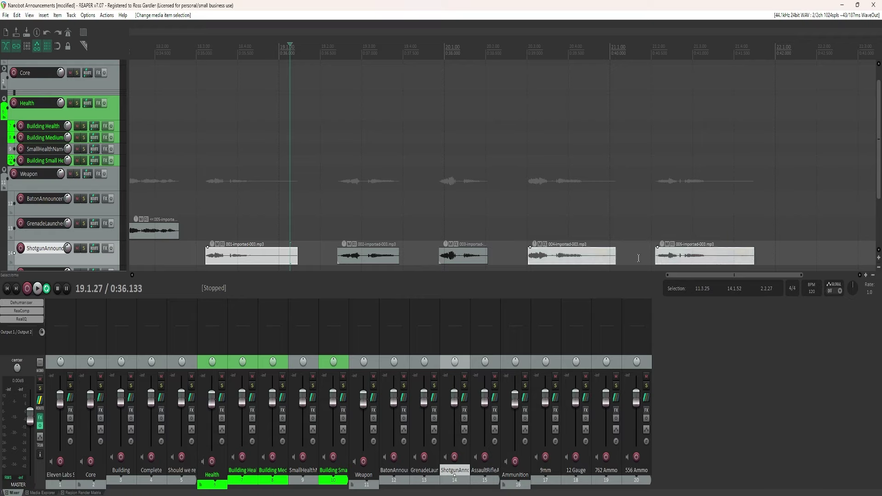
pyautogui.moveTo(615, 258); pyautogui.dragTo(585, 258)
pyautogui.keyDown('ctrl'); pyautogui.click(561, 261); pyautogui.keyUp('ctrl')
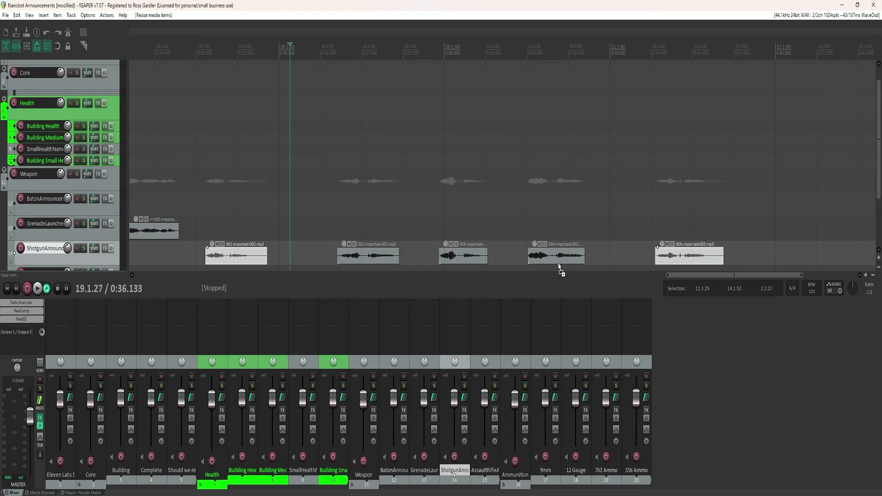
pyautogui.moveTo(265, 257); pyautogui.dragTo(247, 258)
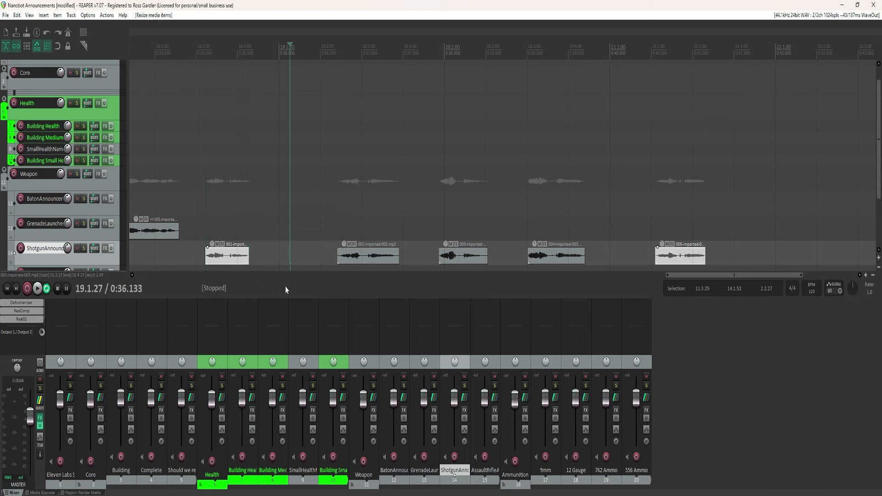
# Move shotgun clips 002 to 005 earlier on their track so all five sit in sequence with only small gaps
pyautogui.moveTo(391, 263); pyautogui.dragTo(305, 263)
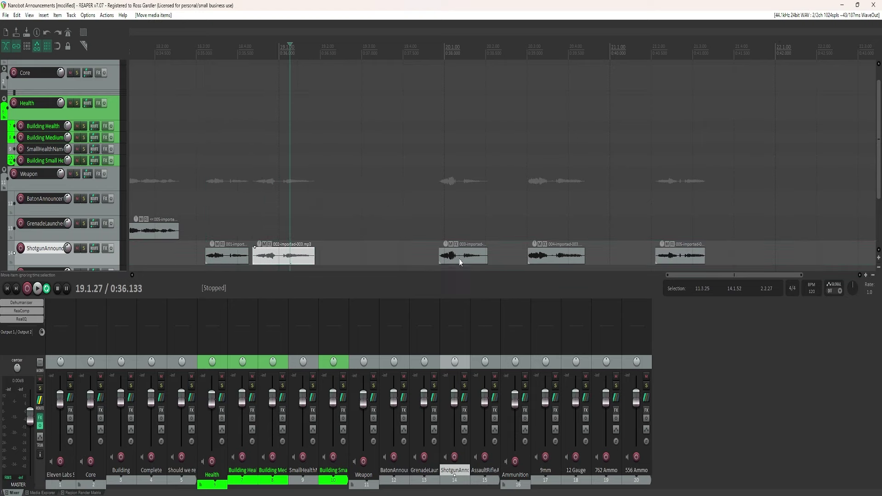
pyautogui.moveTo(461, 262); pyautogui.dragTo(339, 265)
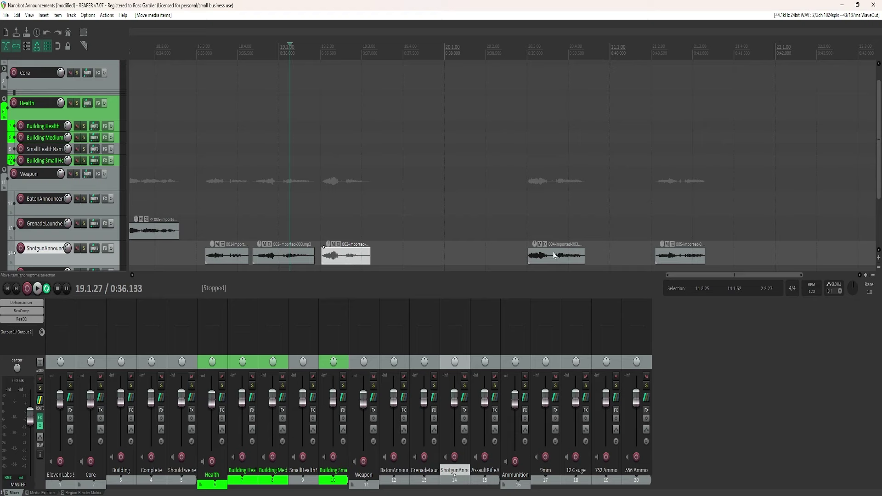
pyautogui.moveTo(551, 259); pyautogui.dragTo(400, 261)
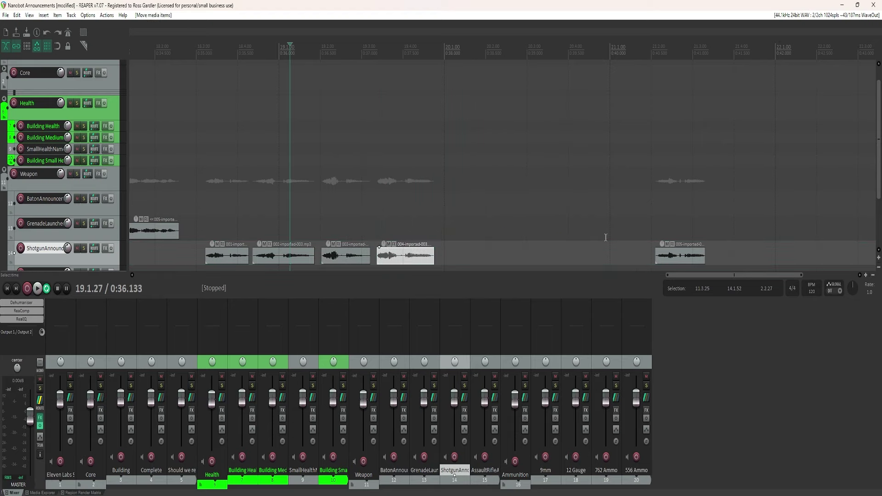
pyautogui.moveTo(681, 260); pyautogui.dragTo(466, 260)
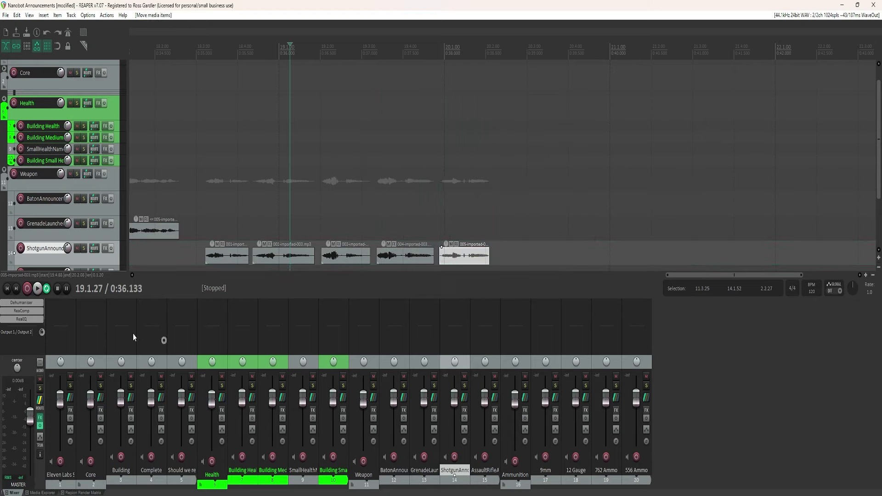
# Bypass the master track effects, set a time selection around the five shotgun clips and listen to them dry
pyautogui.click(39, 426)
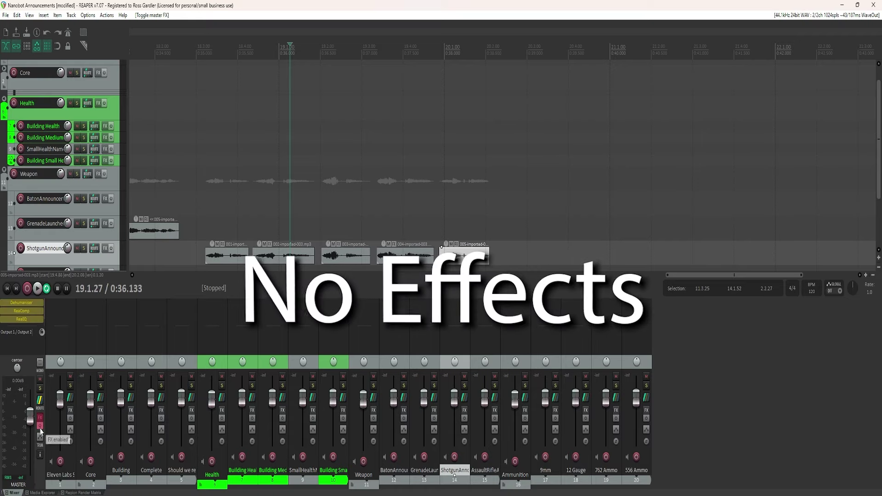
pyautogui.moveTo(490, 74); pyautogui.dragTo(203, 74)
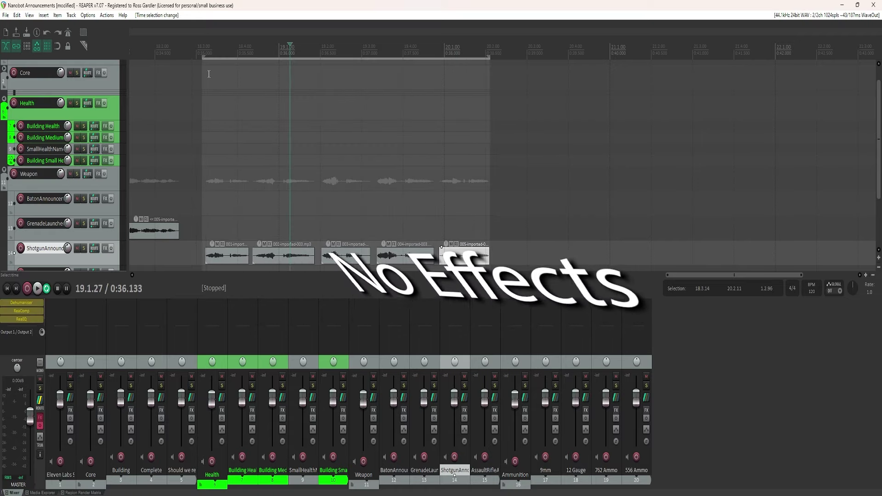
pyautogui.press('space')
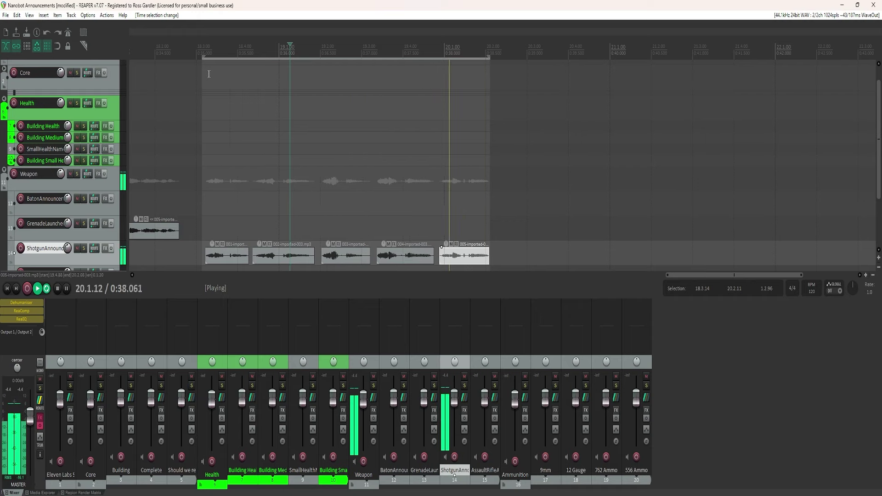
pyautogui.press('space')
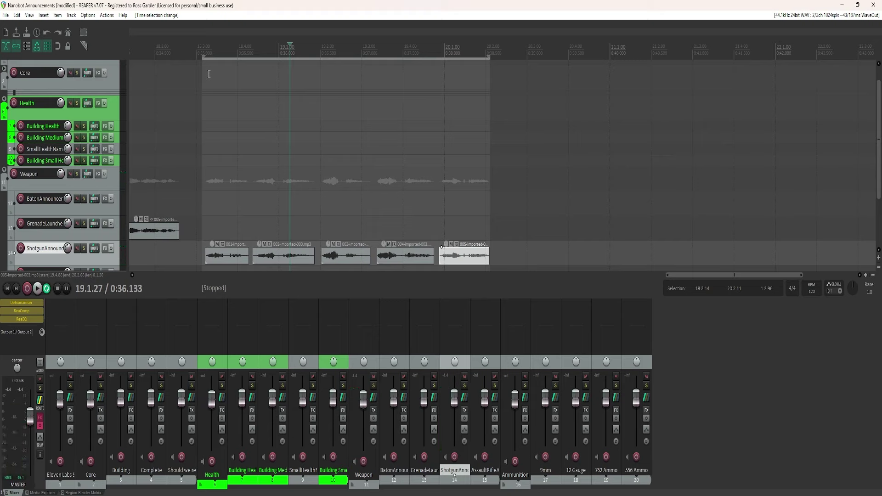
# Re-enable the master track effects and play the selected shotgun clips to hear them processed
pyautogui.click(40, 417)
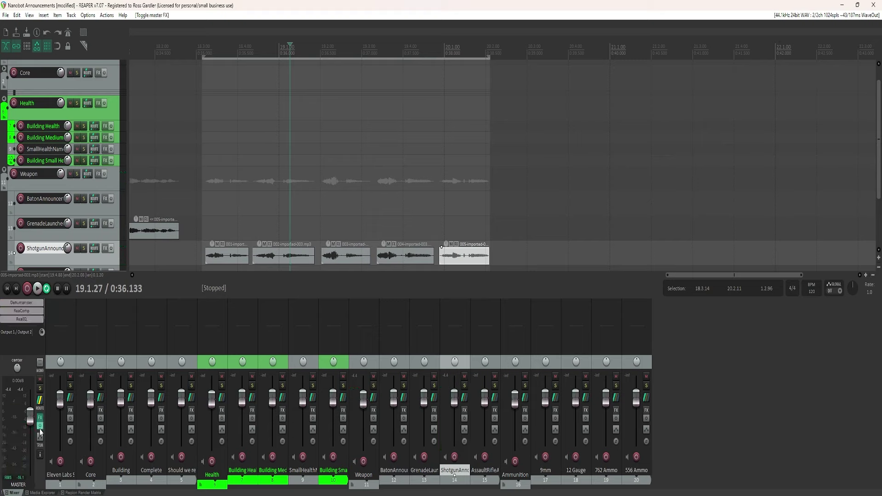
pyautogui.press('space')
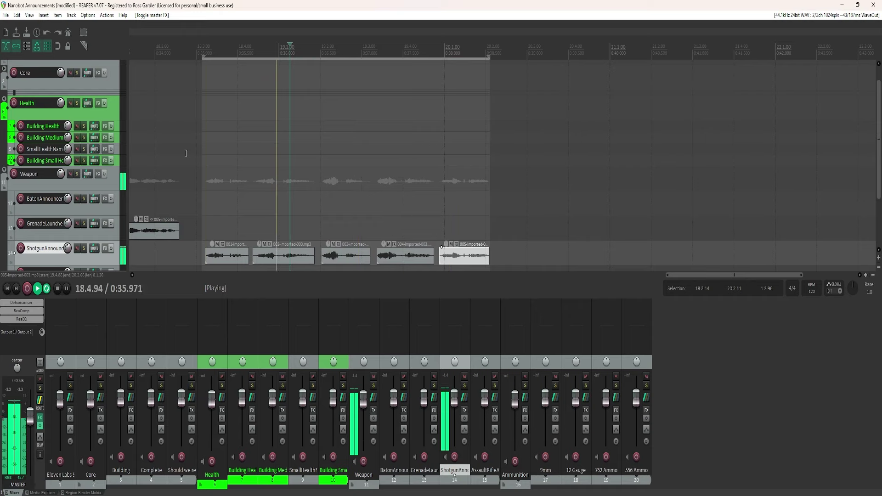
pyautogui.press('space')
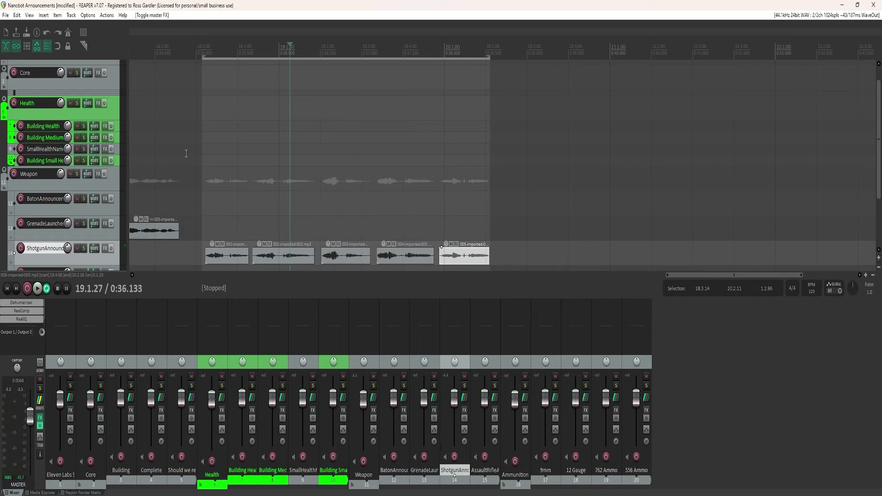
# Display Dehumaniser in the master effects chain, disable ReaComp and ReaEQ, and play the shotgun clips through Dehumaniser alone
pyautogui.click(40, 418)
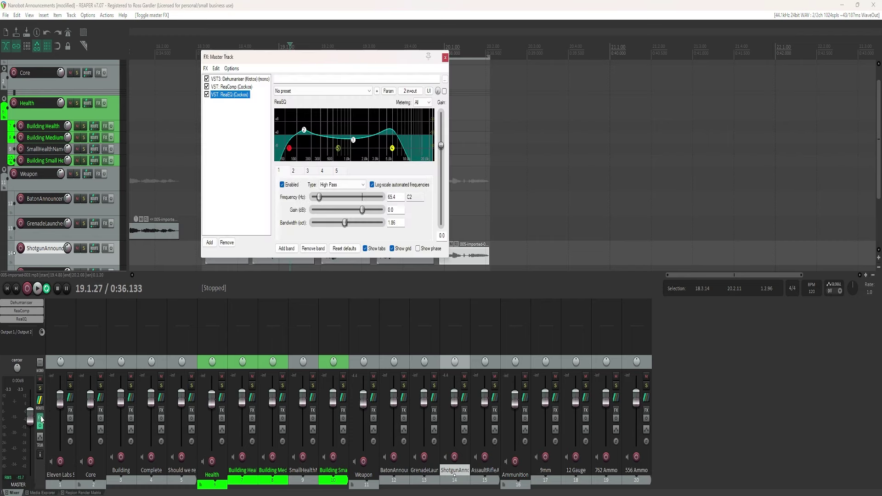
pyautogui.click(240, 79)
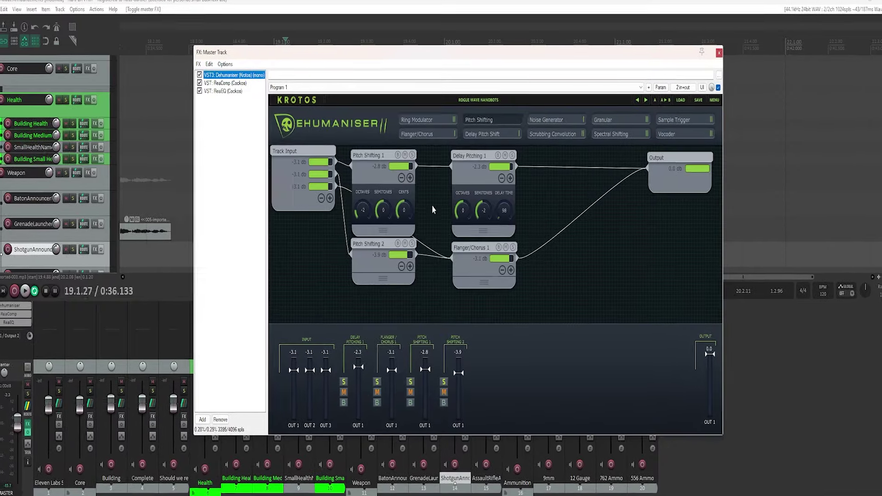
pyautogui.click(184, 75)
pyautogui.click(185, 84)
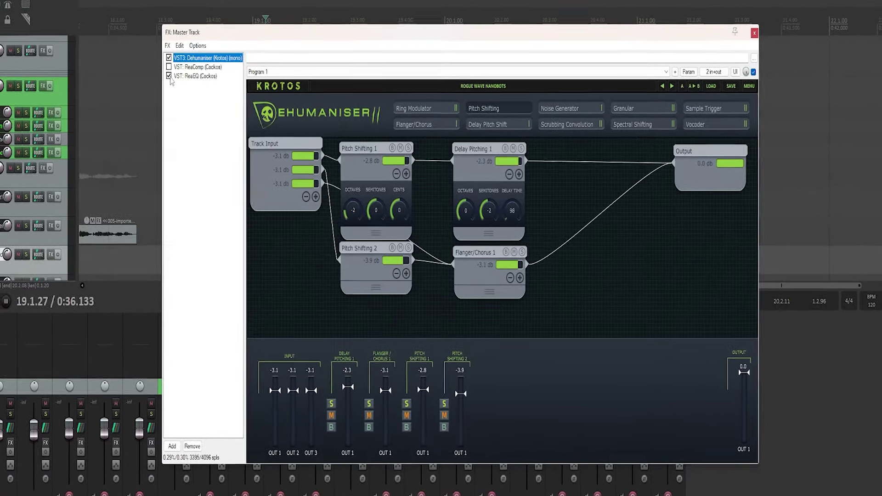
pyautogui.press('space')
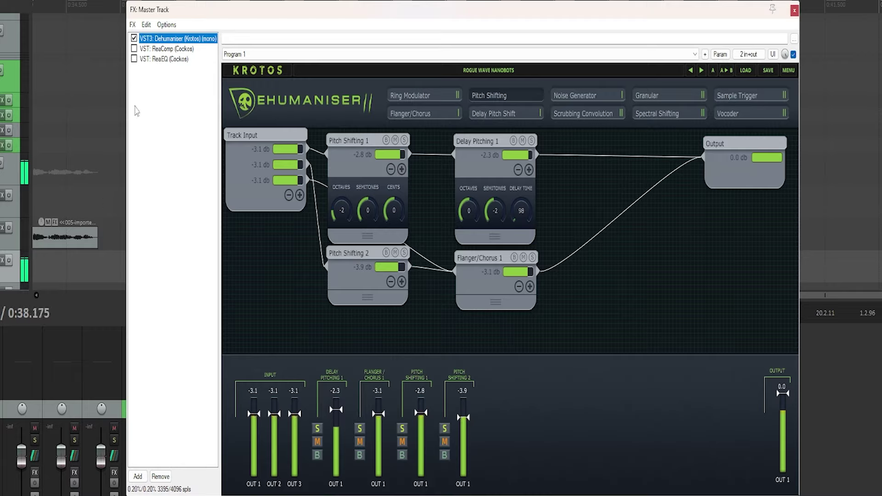
# Re-enable ReaComp and then ReaEQ during playback to compare their effect on the shotgun clips, and stop playback
pyautogui.click(134, 49)
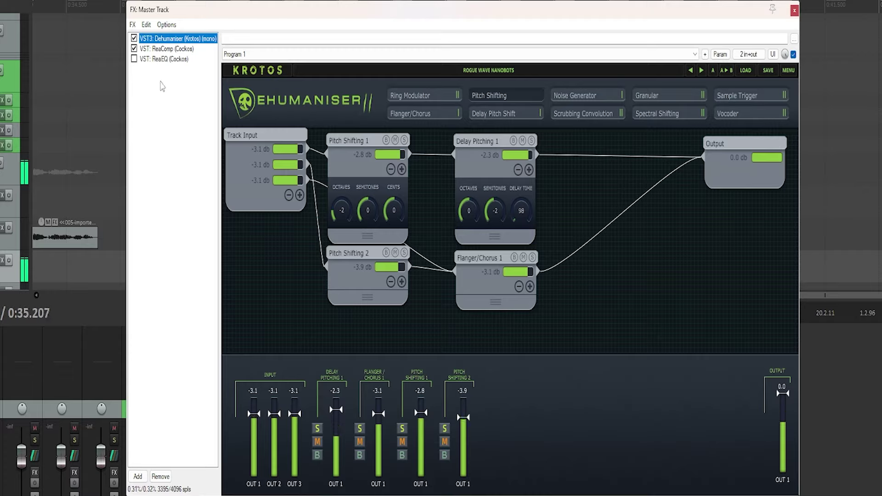
pyautogui.click(134, 59)
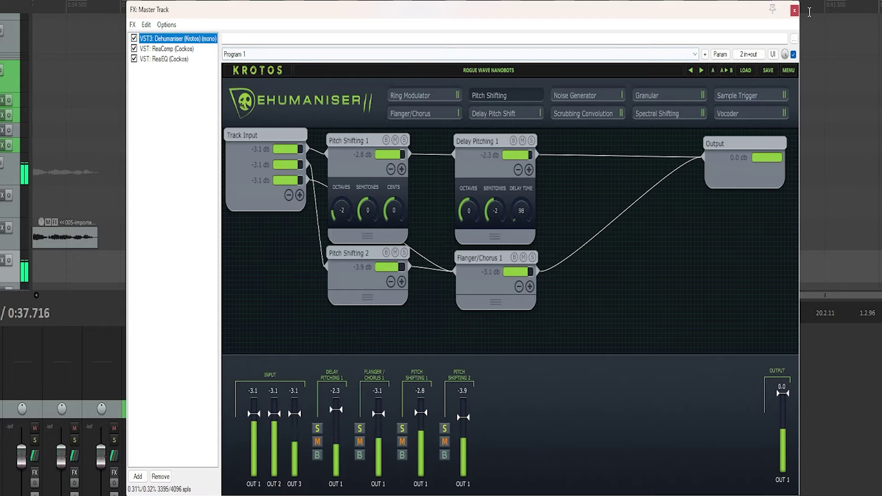
pyautogui.press('space')
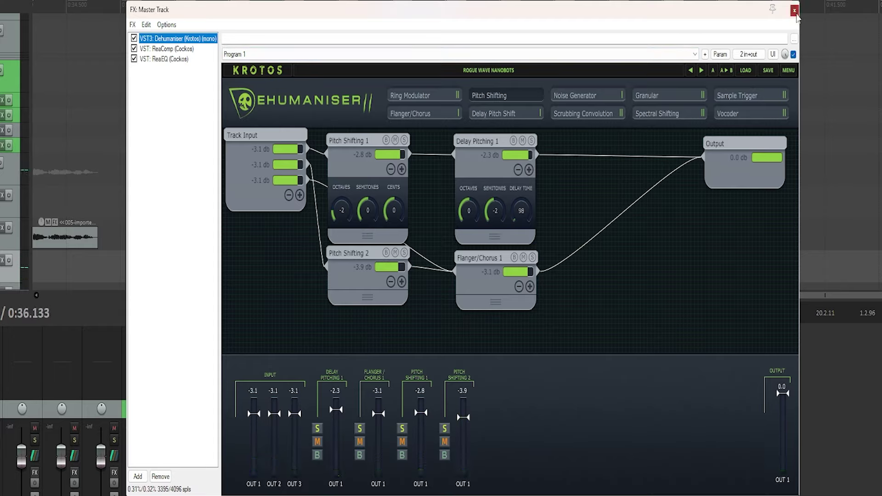